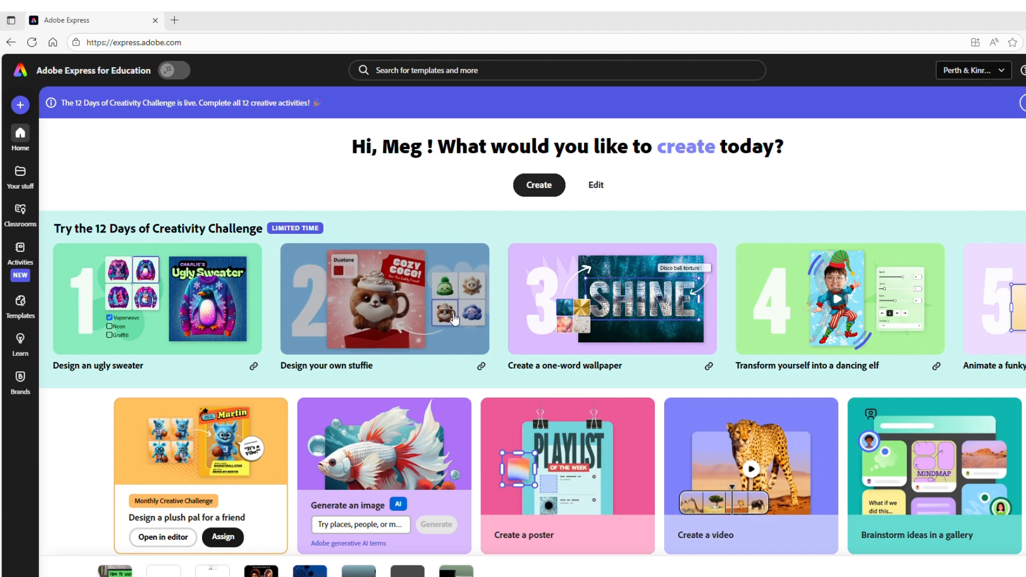
- Open the Create a podcast tool from the home page's creation options
scroll(158, 327, "down", 1)
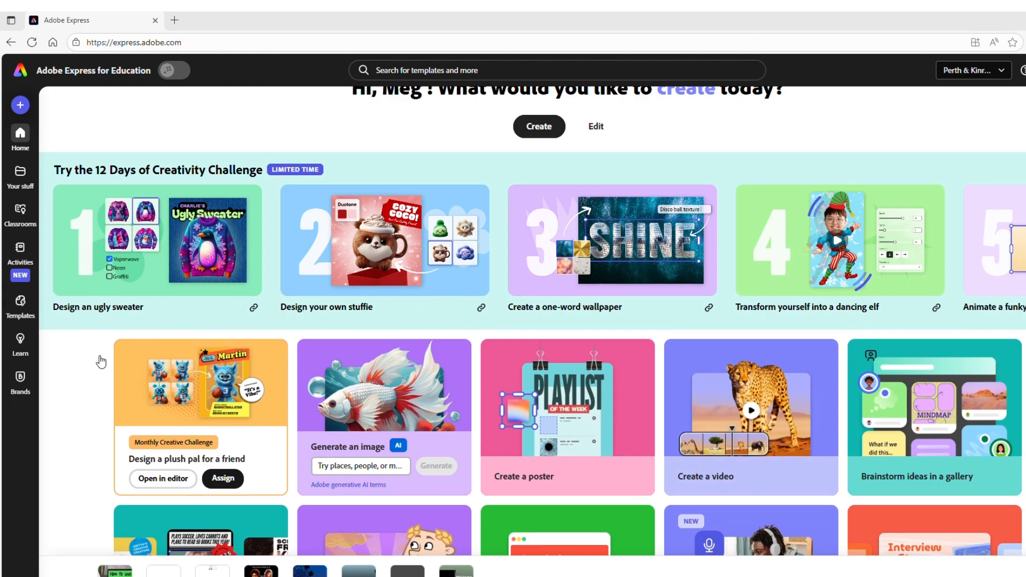
scroll(101, 361, "down", 4)
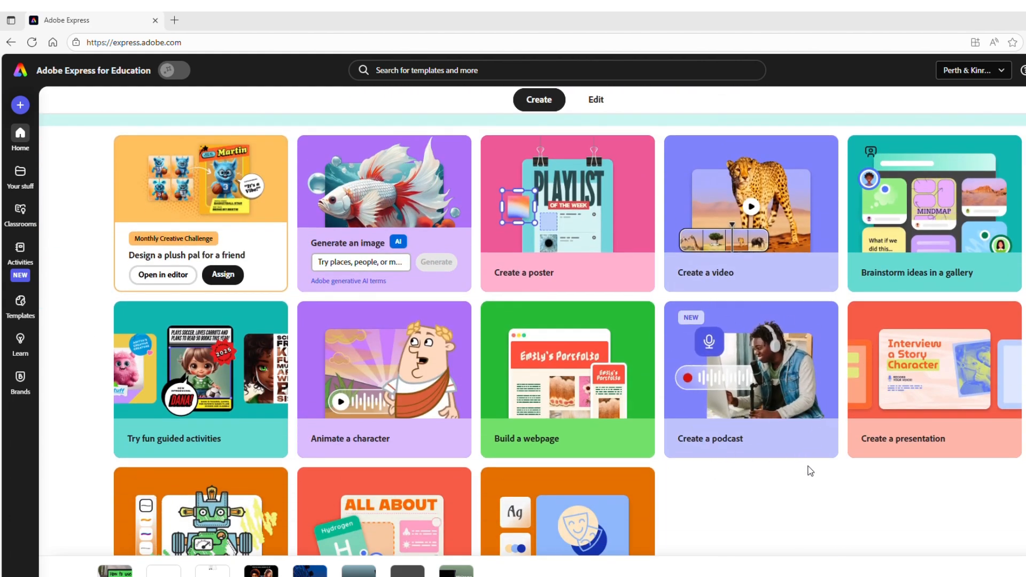
left_click(740, 371)
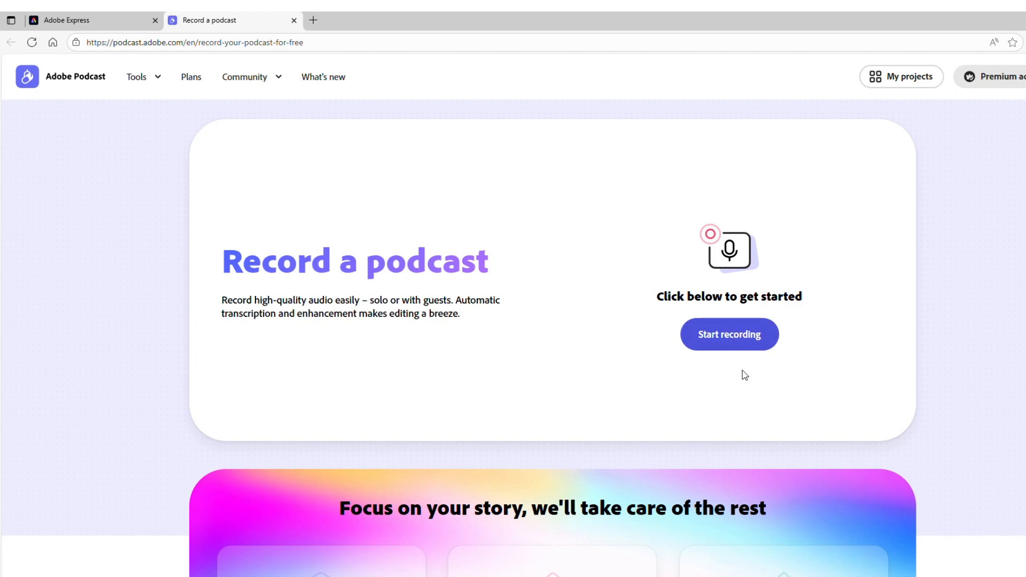
- Look through the Record a podcast page and start a new recording project
scroll(956, 443, "down", 15)
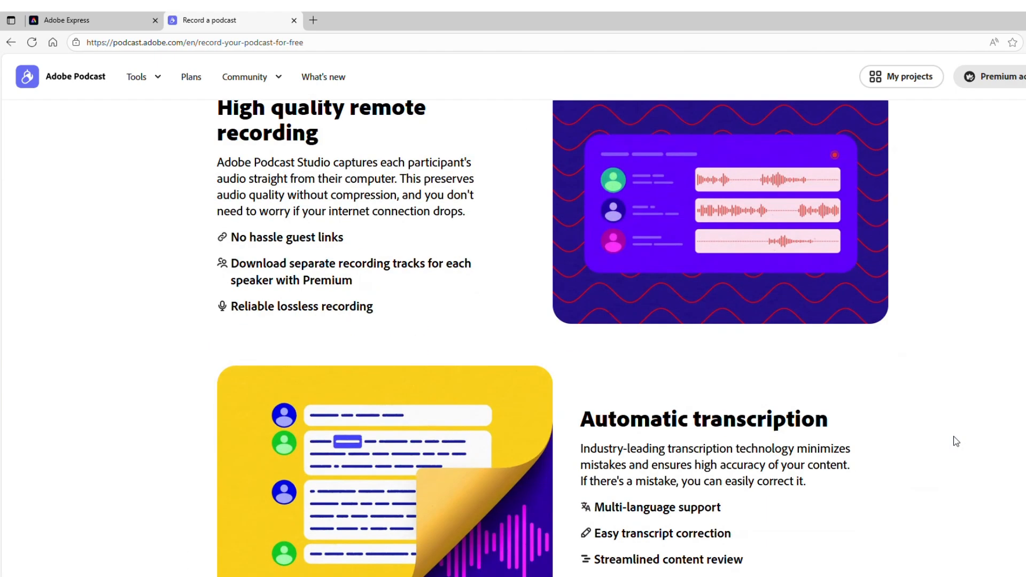
scroll(956, 442, "up", 5)
scroll(957, 442, "up", 5)
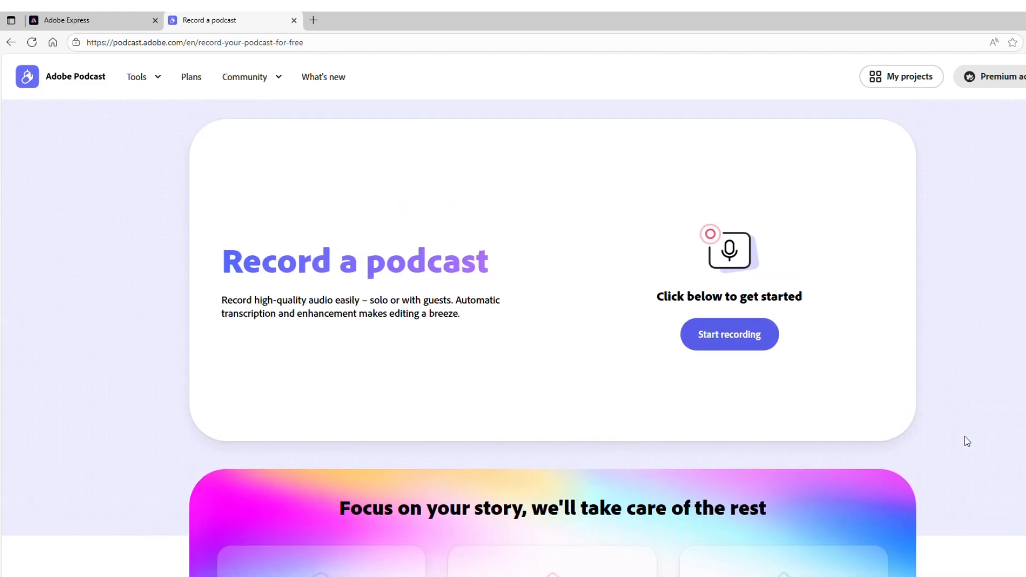
left_click(766, 337)
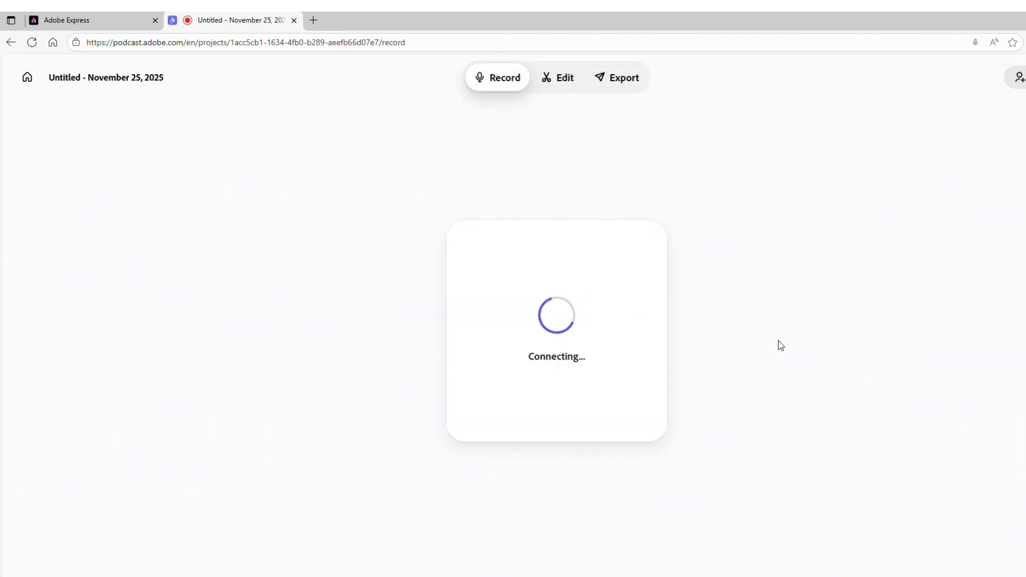
- Rename the untitled project to "Christmas Traditions Podcast"
left_click(63, 79)
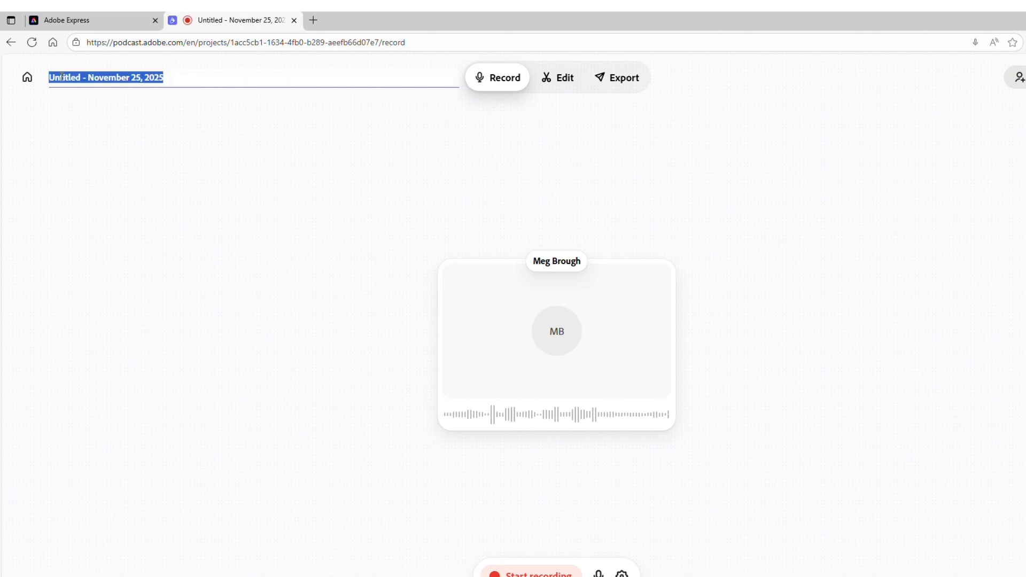
key("BackSpace")
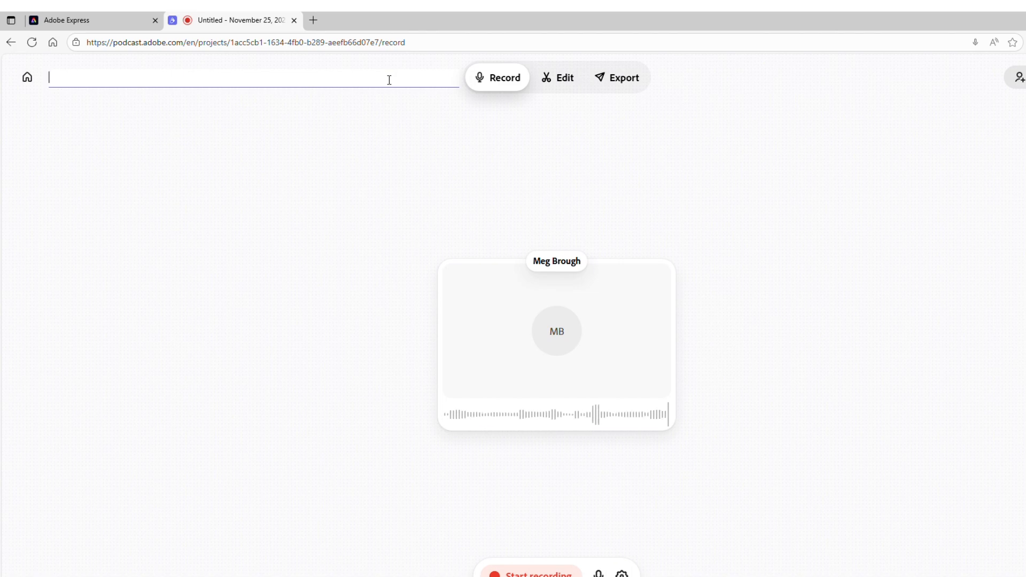
type("Christmas")
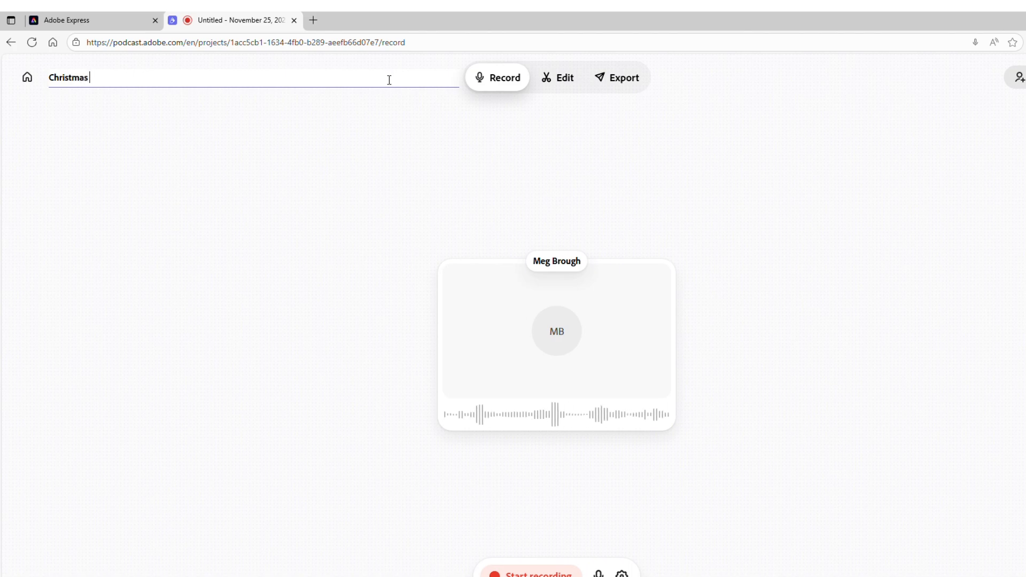
type(" Tradi")
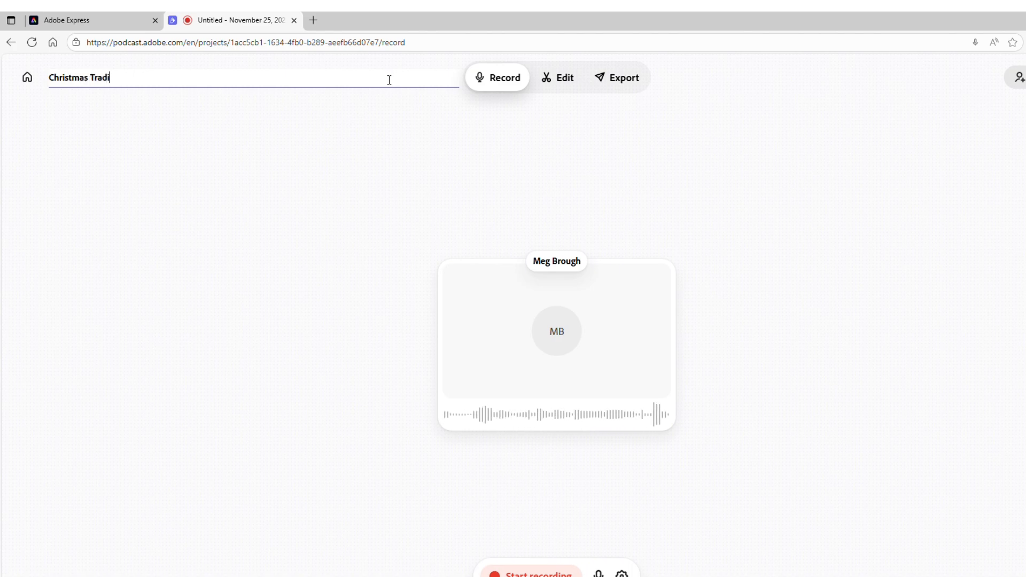
type("tions Podcast")
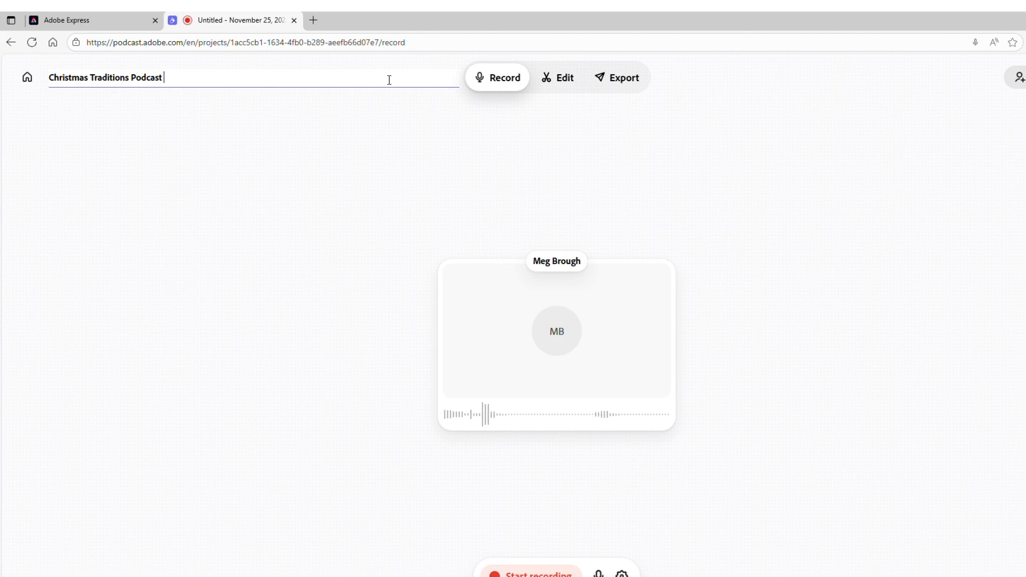
left_click(339, 197)
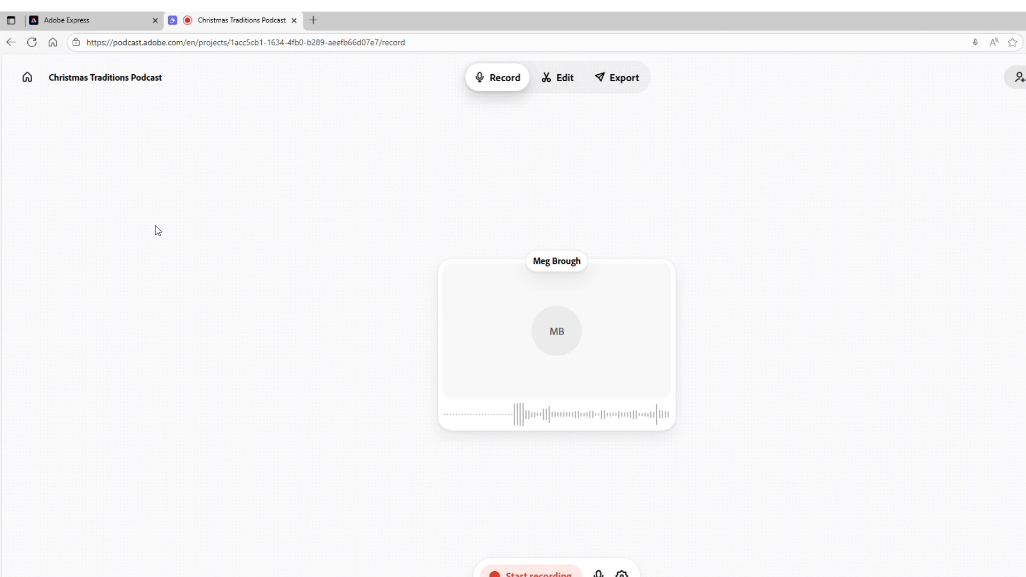
- Record a short spoken introduction for the podcast and open its transcript for editing
left_click(537, 573)
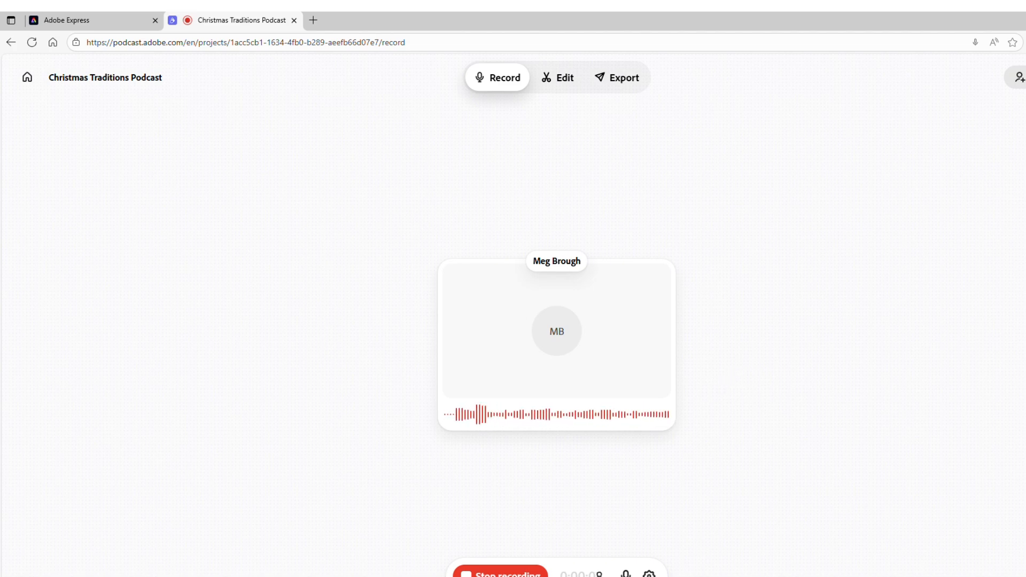
left_click(500, 575)
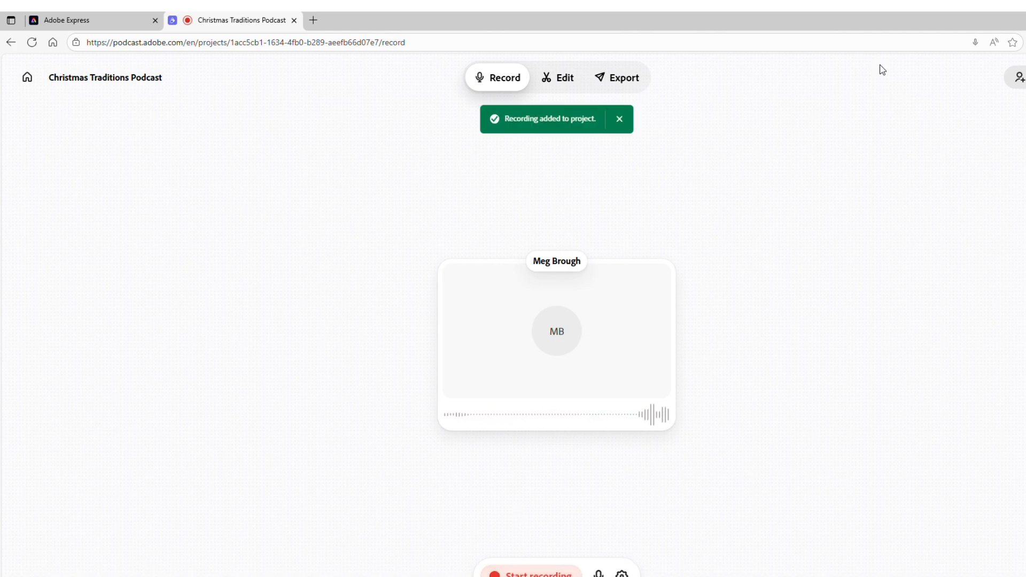
left_click(550, 81)
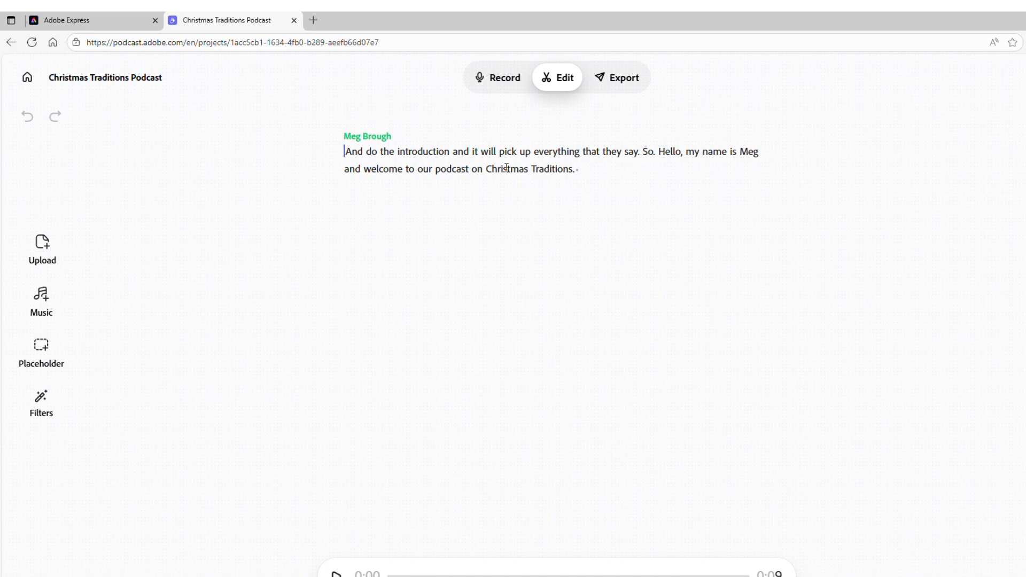
- Delete "And do the introduction and it will pick up everything that they say." from the transcript and play back the trimmed recording
double_click(677, 160)
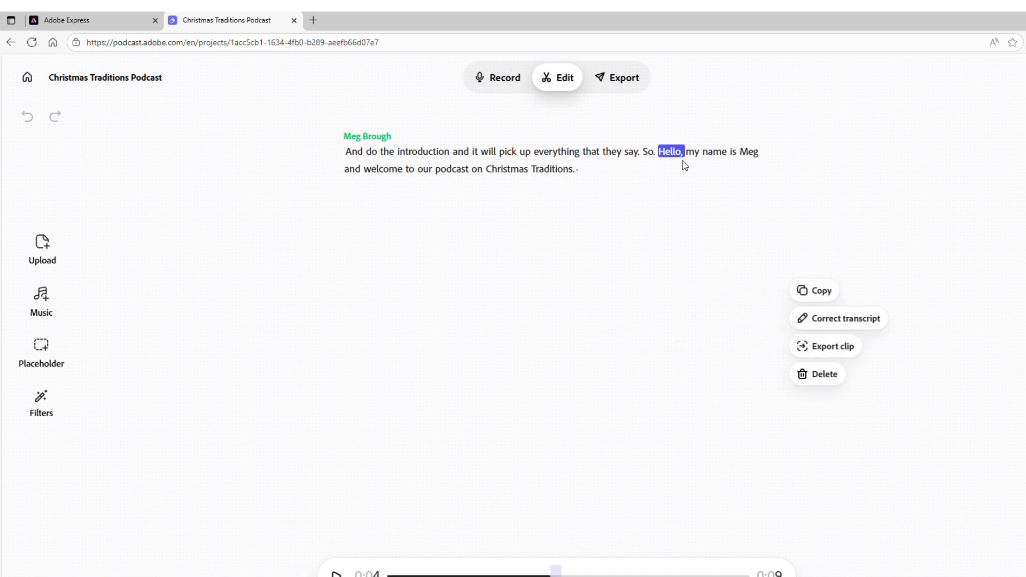
left_click(834, 323)
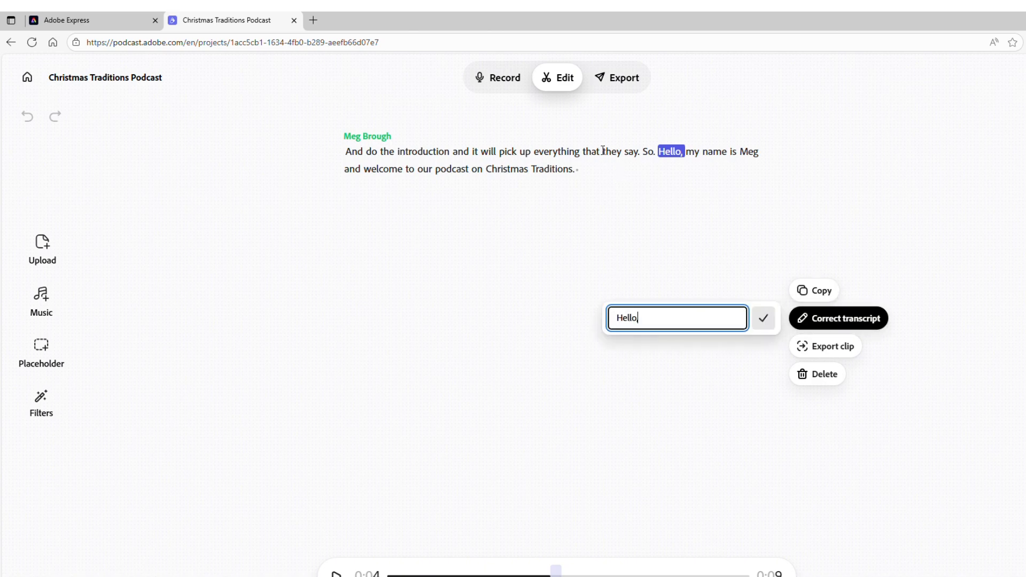
left_click_drag(340, 156, 642, 157)
left_click(817, 374)
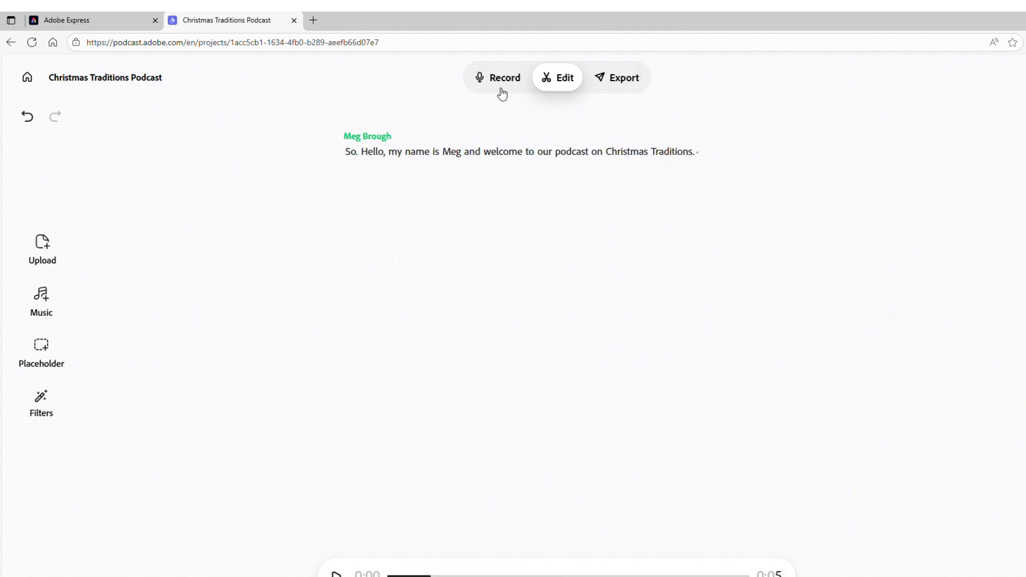
left_click(337, 573)
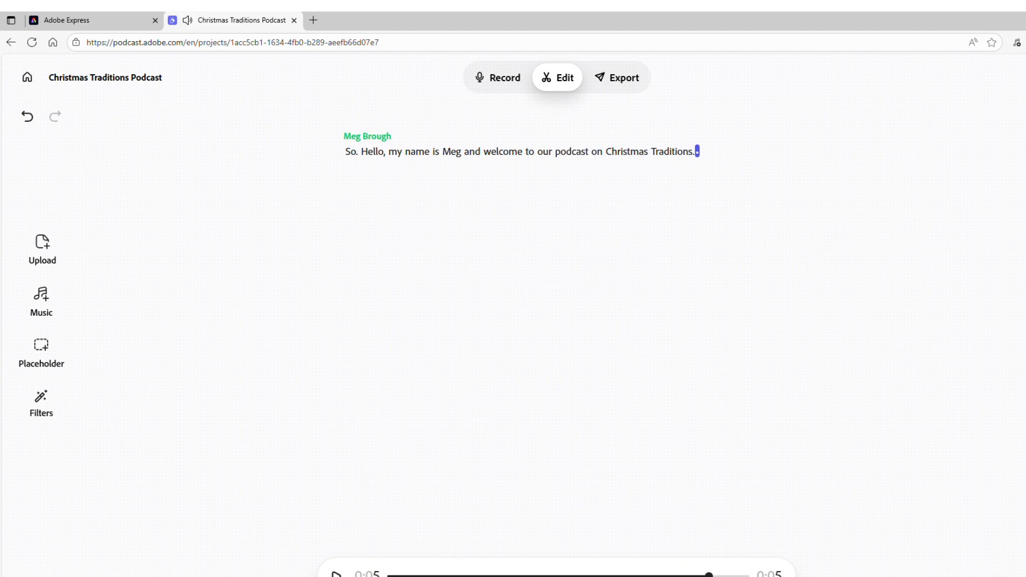
left_click(336, 574)
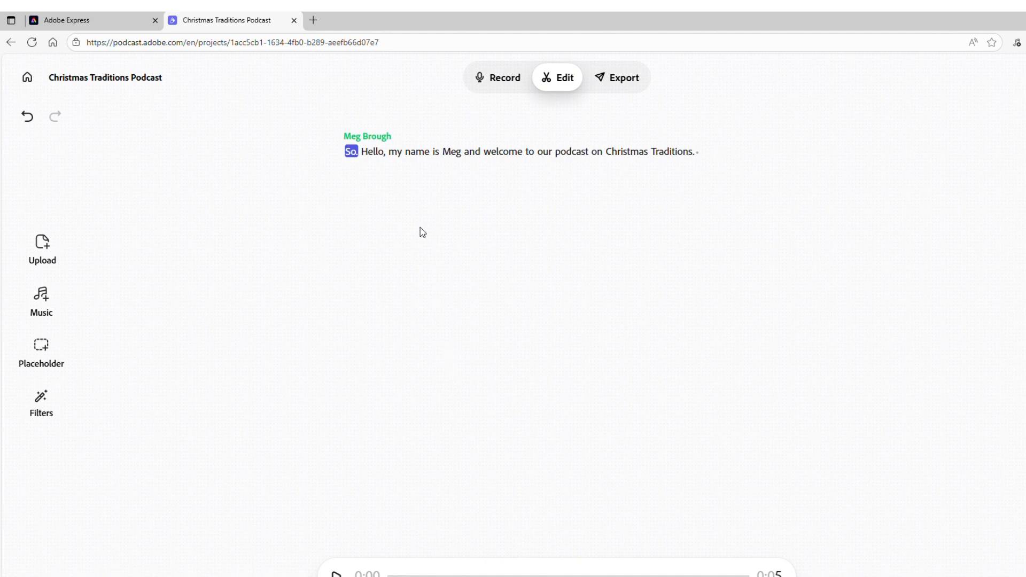
left_click_drag(361, 149, 360, 148)
left_click(360, 150)
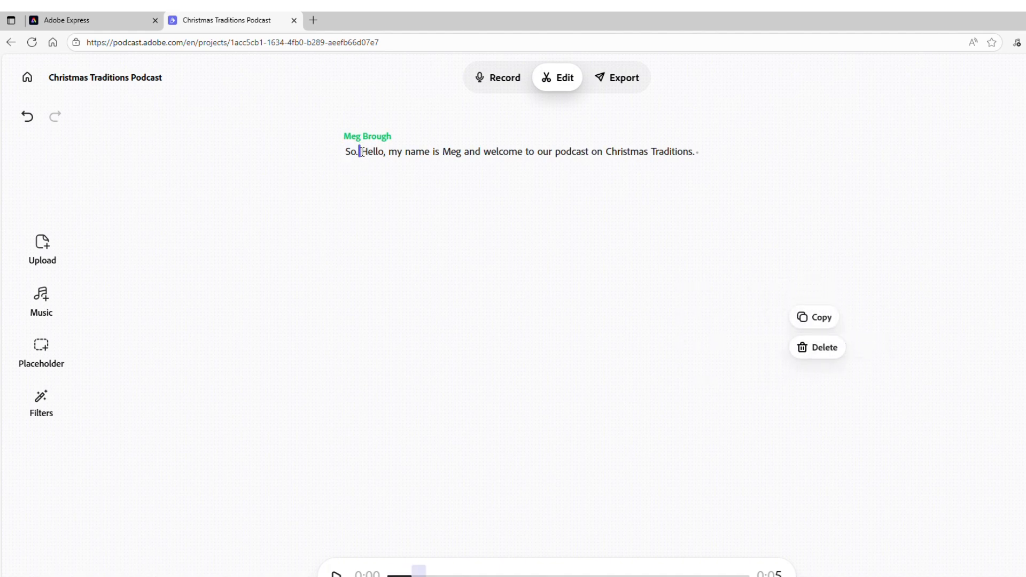
left_click(363, 152)
left_click_drag(363, 152, 360, 152)
double_click(571, 151)
left_click(839, 319)
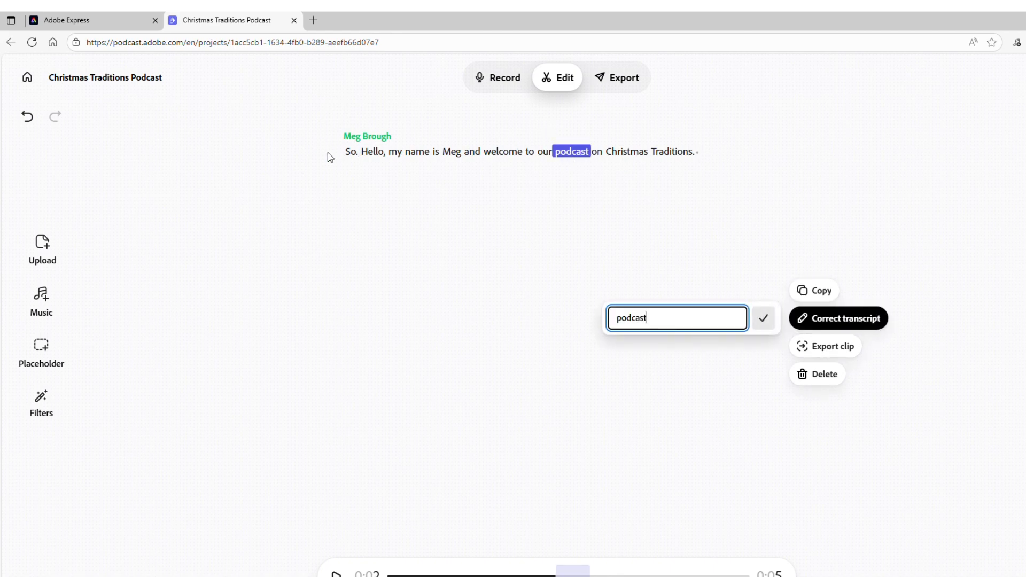
- Delete the word "So." from the start of the transcript and play back the recording
double_click(354, 153)
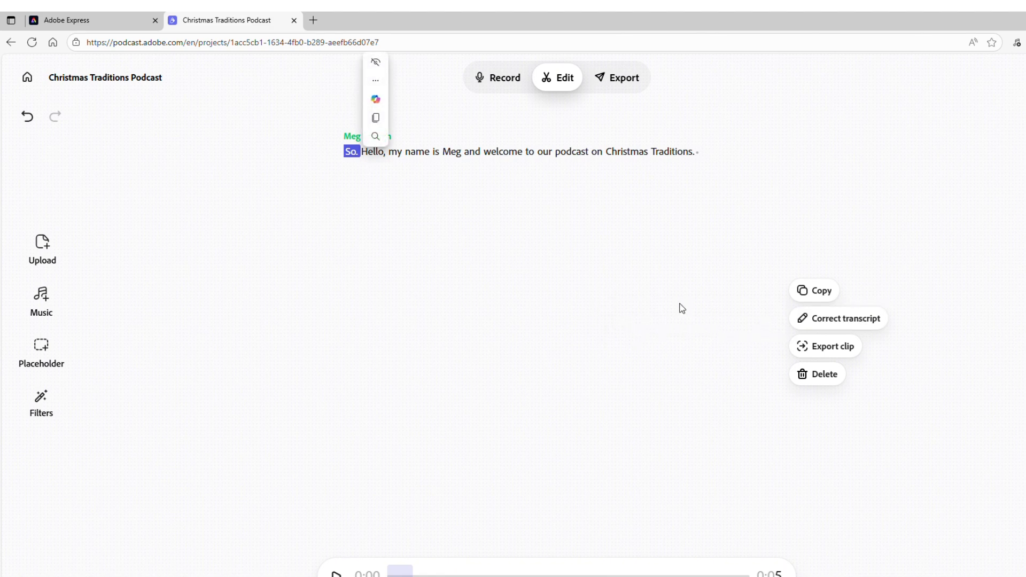
left_click(828, 374)
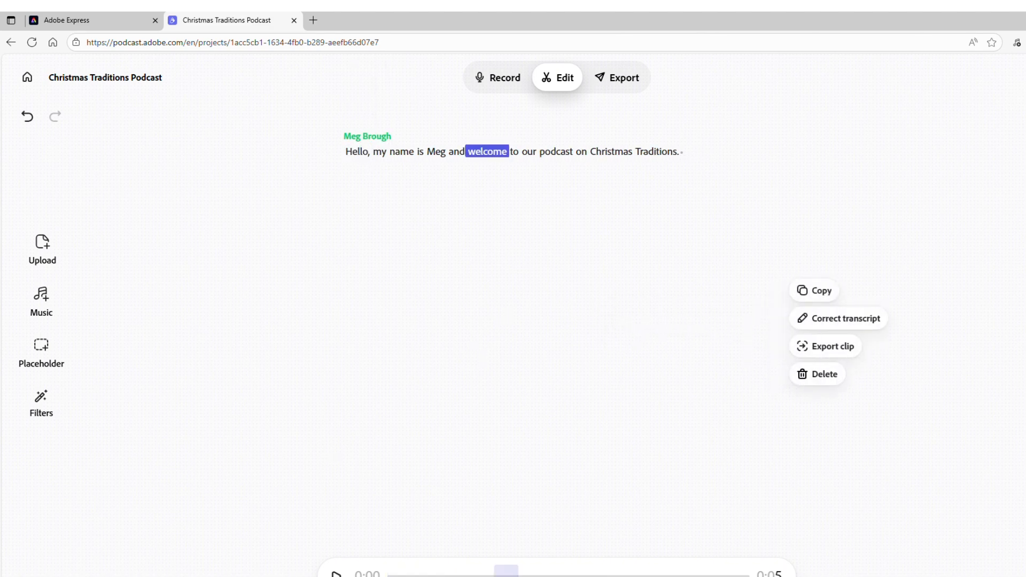
left_click(337, 573)
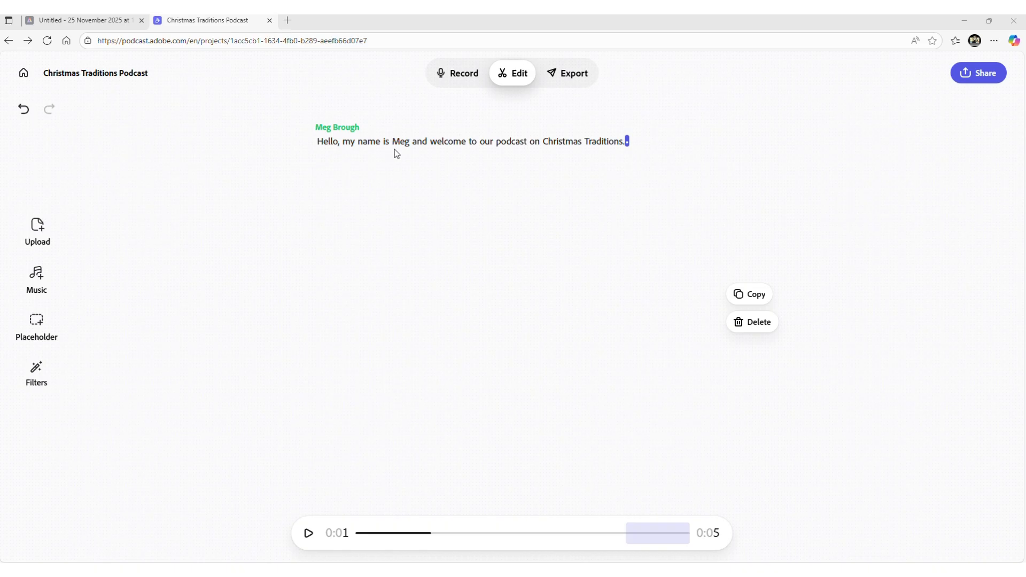
- Correct the transcript so the speaker's first name in the introduction is followed by the surname
double_click(408, 143)
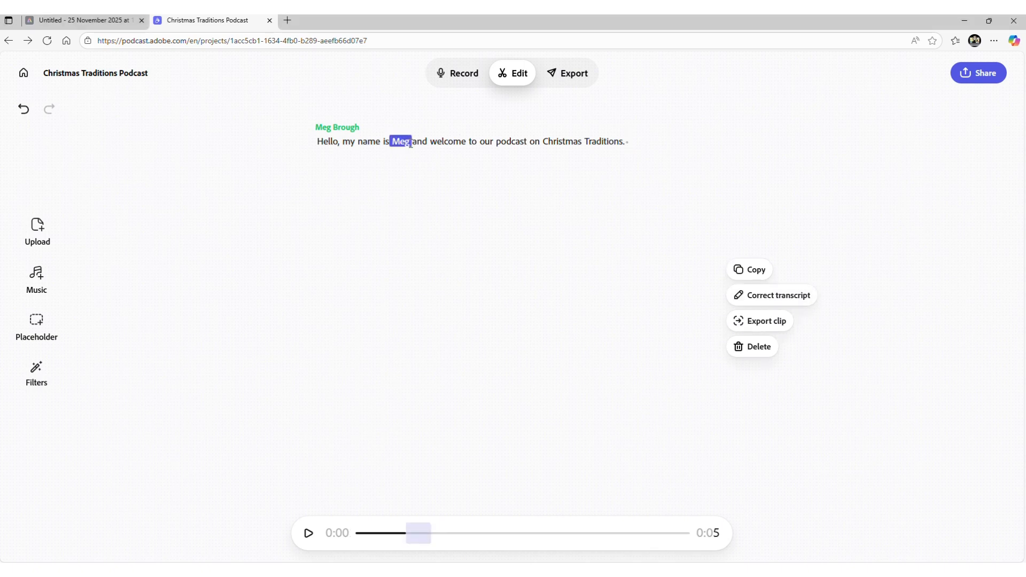
left_click(412, 142)
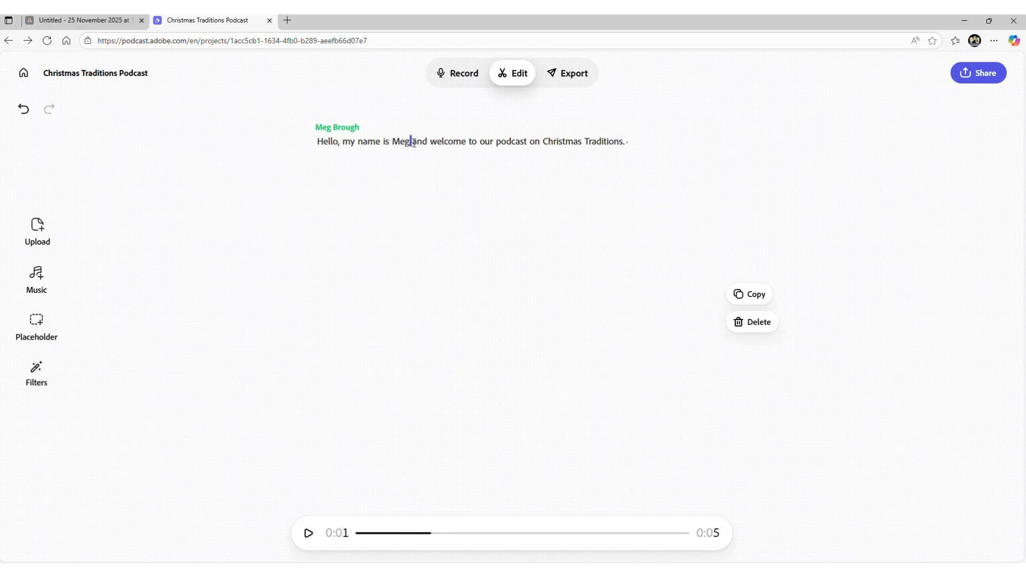
double_click(401, 142)
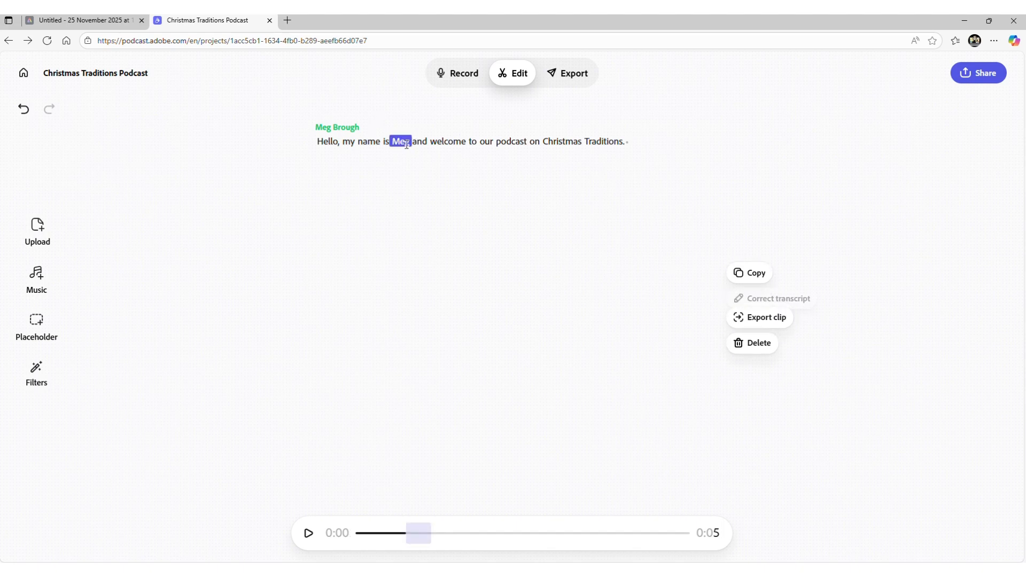
left_click(772, 295)
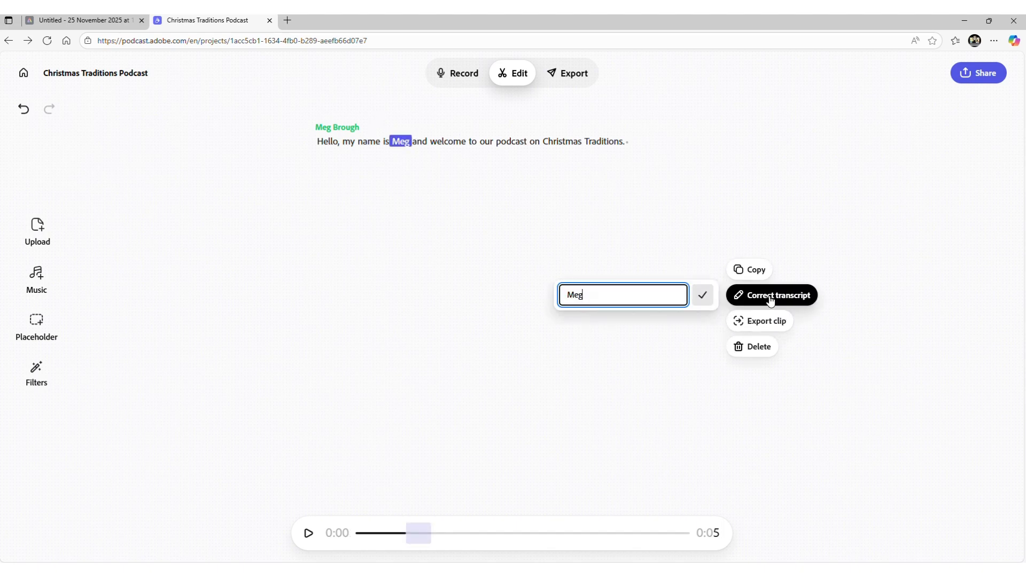
type("Brough")
left_click(700, 295)
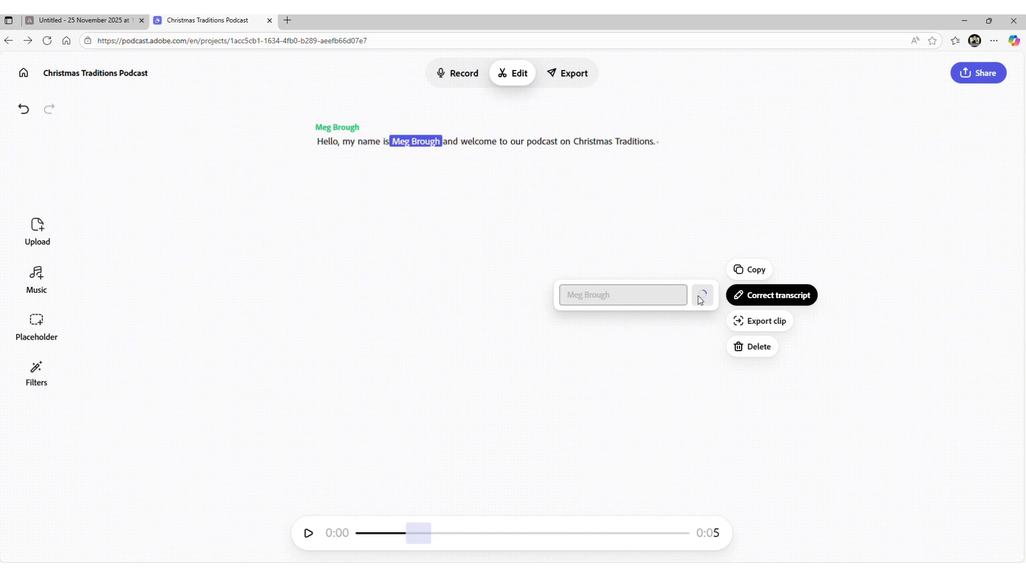
left_click(691, 137)
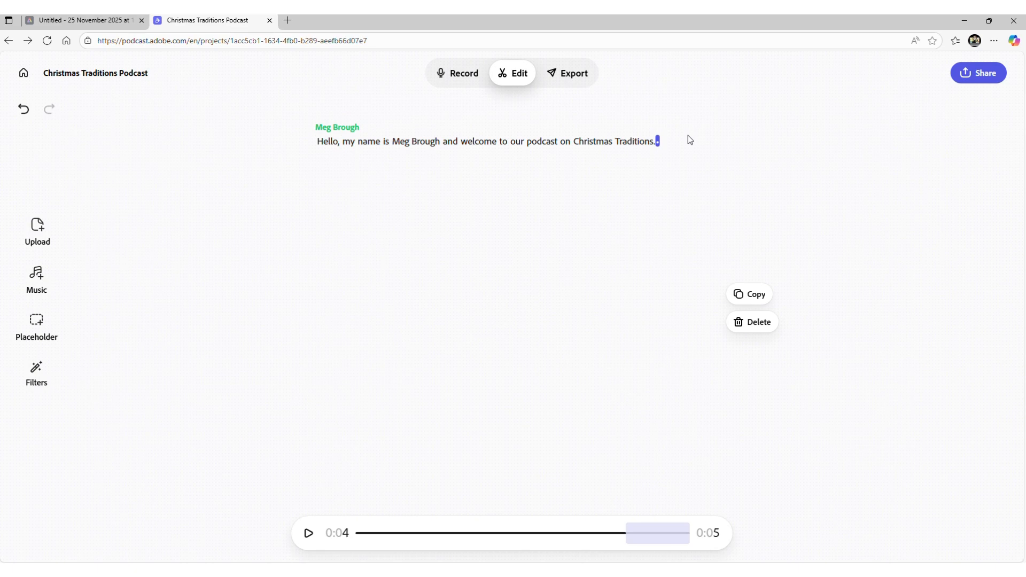
left_click(593, 141)
left_click(327, 141)
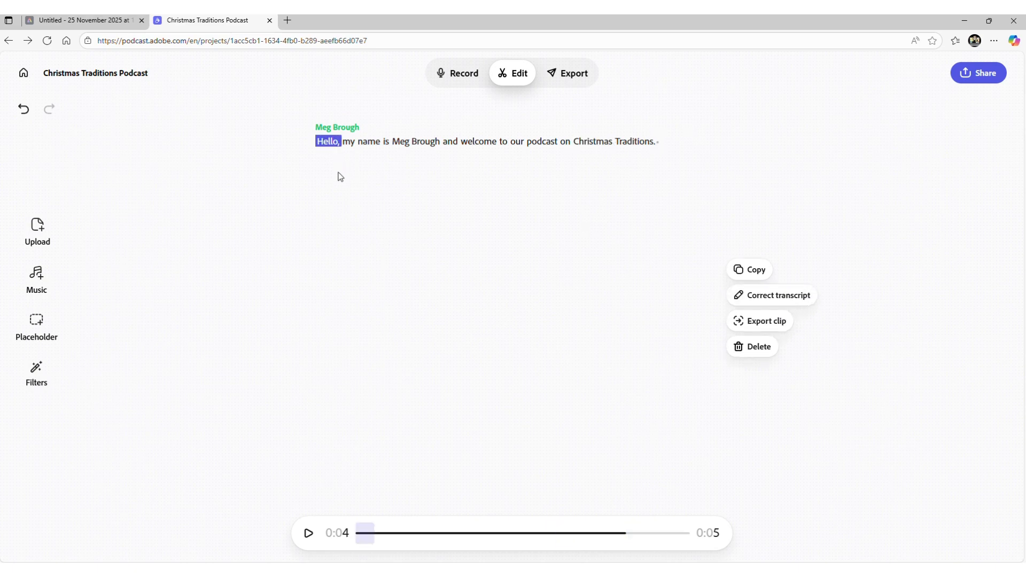
left_click(761, 143)
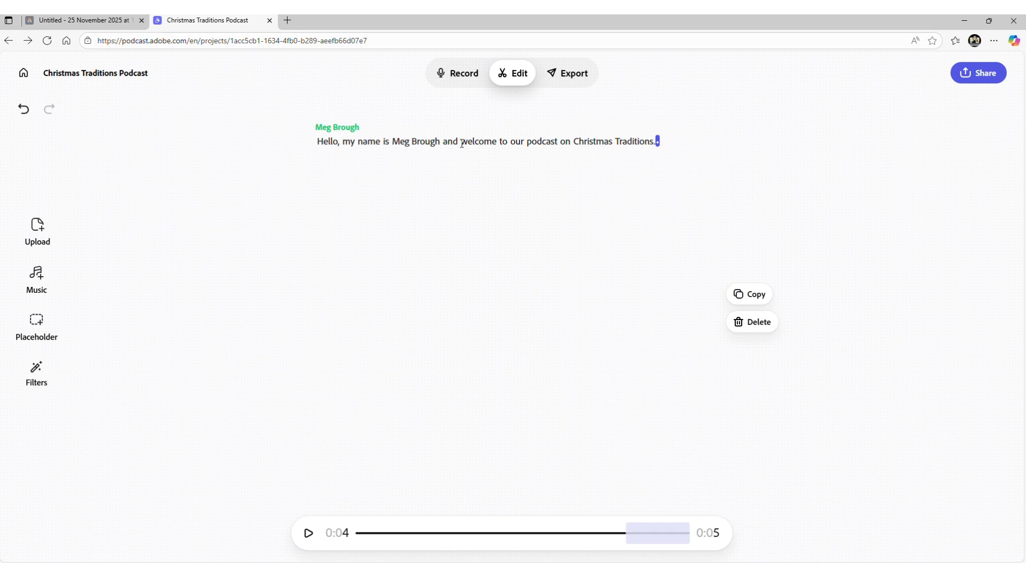
- Open the audiogram export settings for the podcast project
left_click(556, 74)
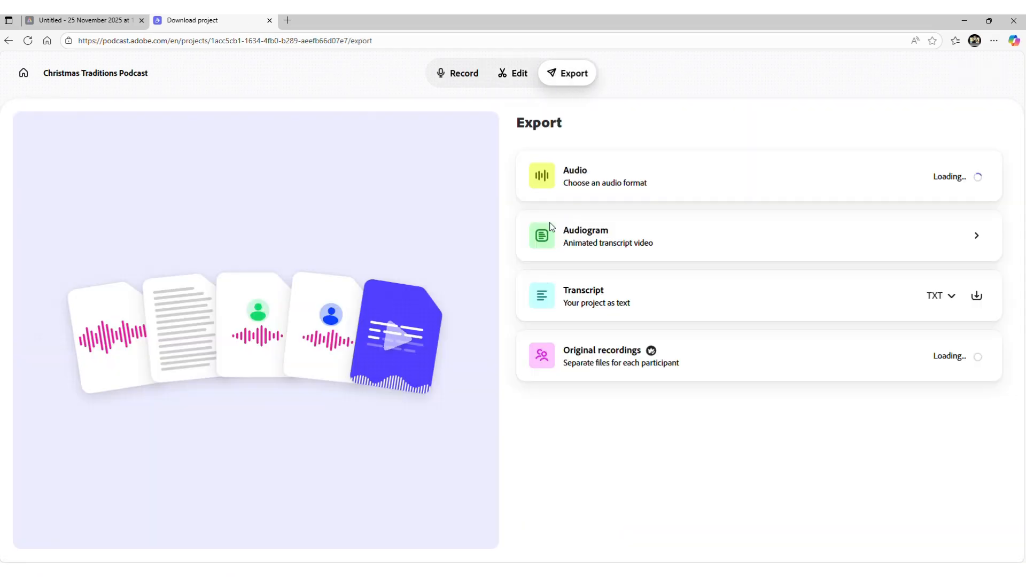
left_click(575, 243)
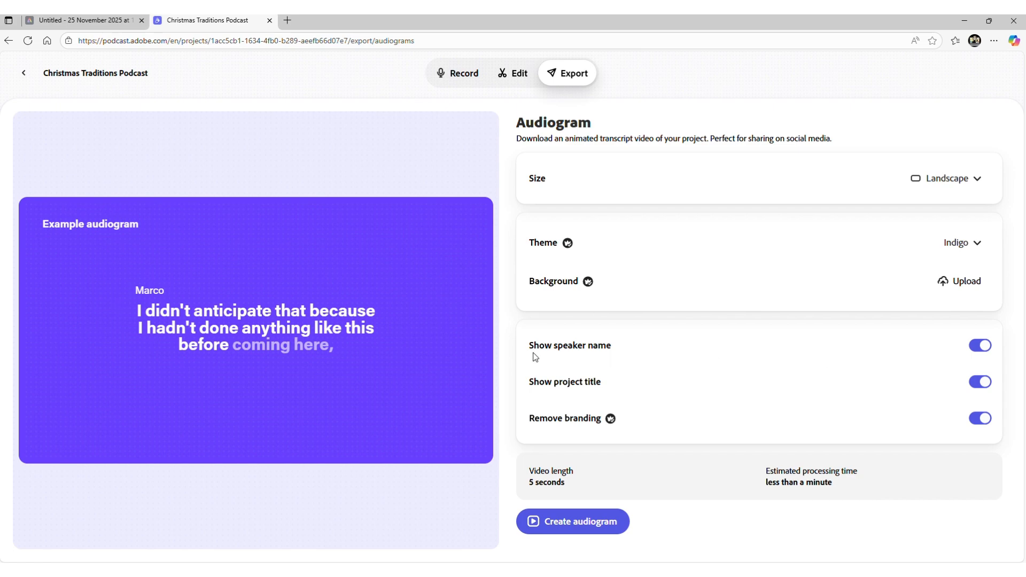
- Switch the audiogram's speaker name display off and back on
left_click(983, 346)
left_click(984, 347)
- Return to the recording page of the podcast project and view the link option for inviting guests to record
left_click(447, 75)
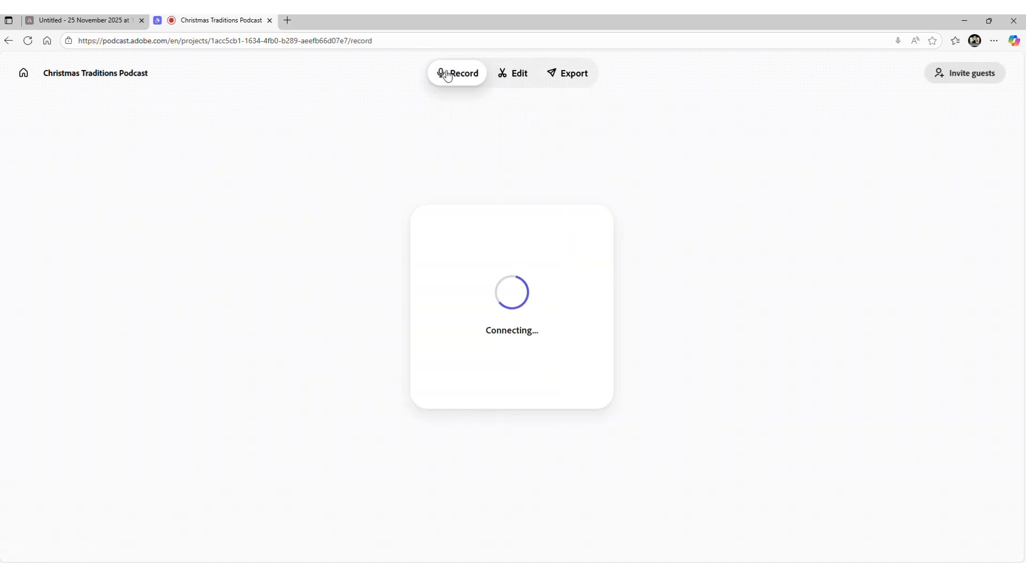
left_click(514, 74)
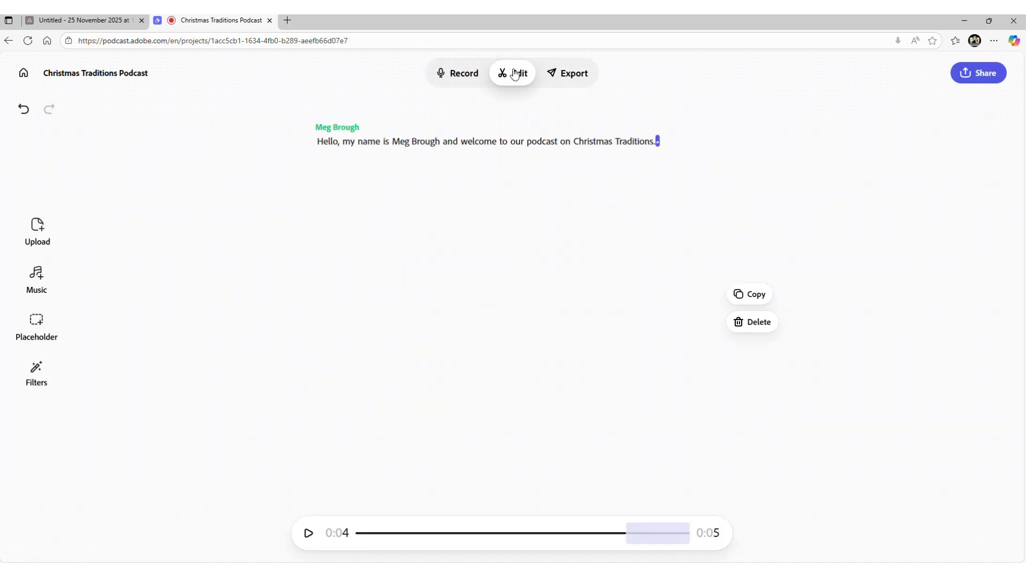
left_click(458, 79)
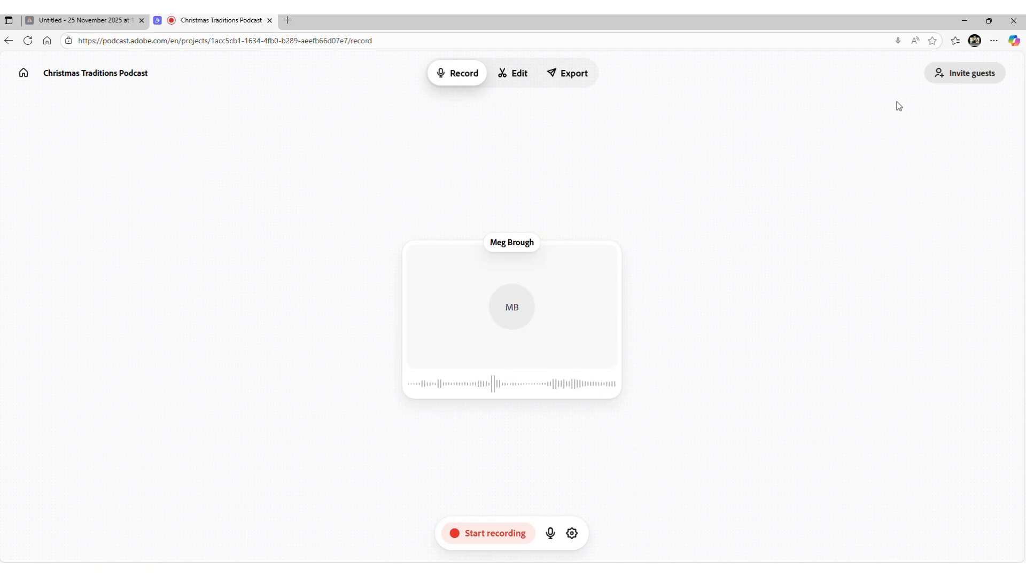
left_click(959, 76)
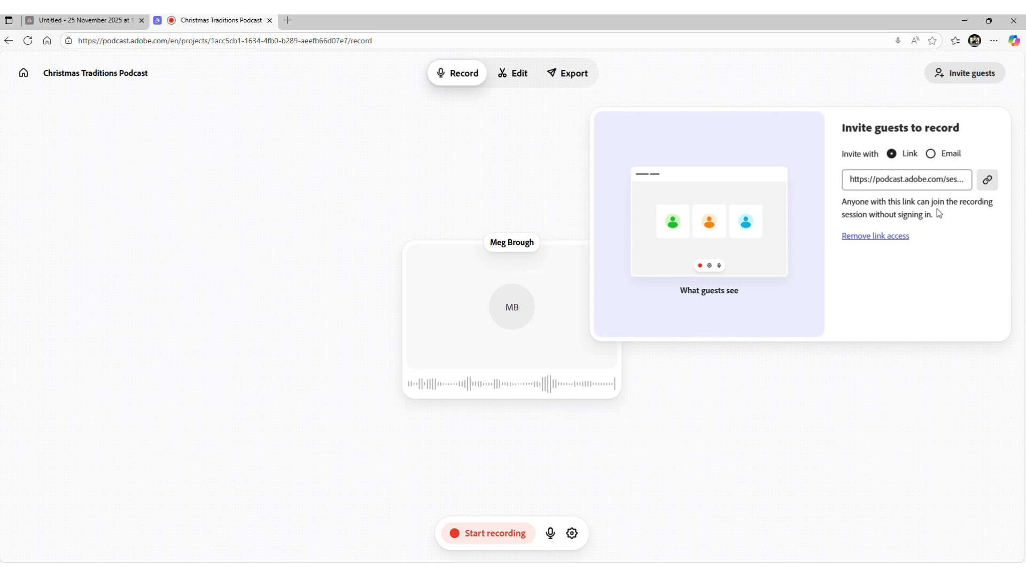
left_click(852, 396)
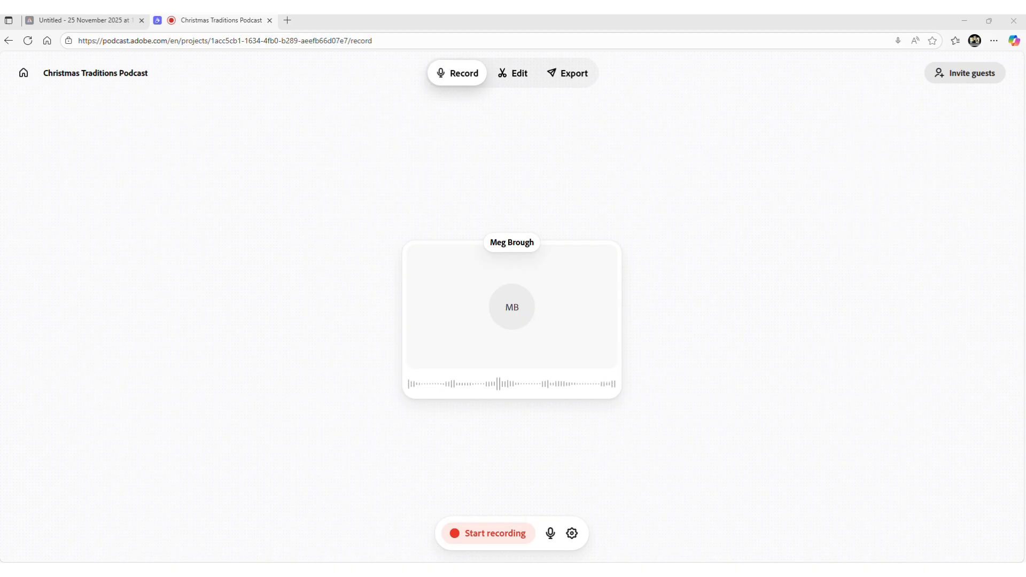
- Maximize the guest's browser window and join the Christmas Traditions Podcast recording session as a guest with the prefilled name
left_click_drag(0, 133, 488, 132)
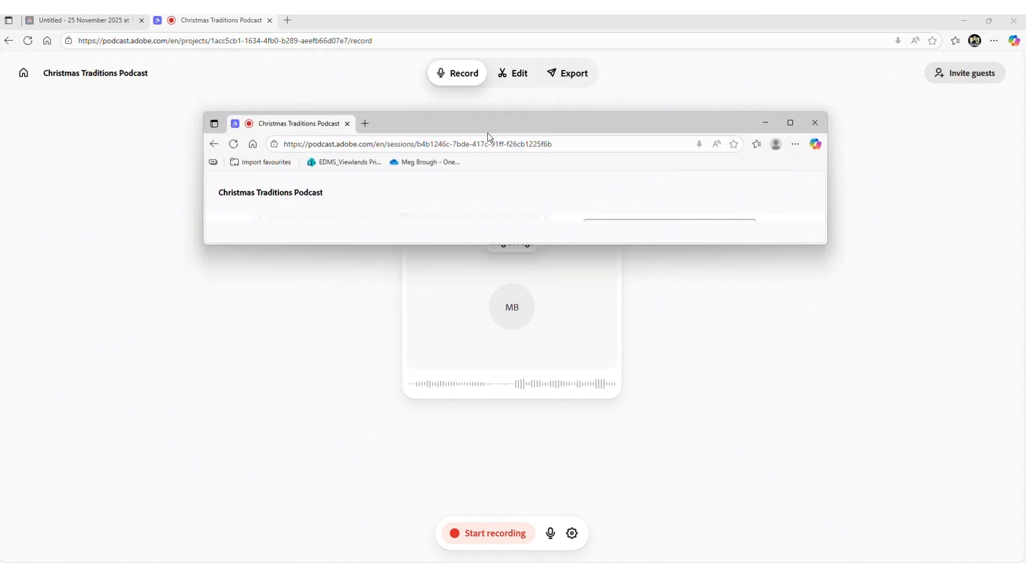
left_click(784, 128)
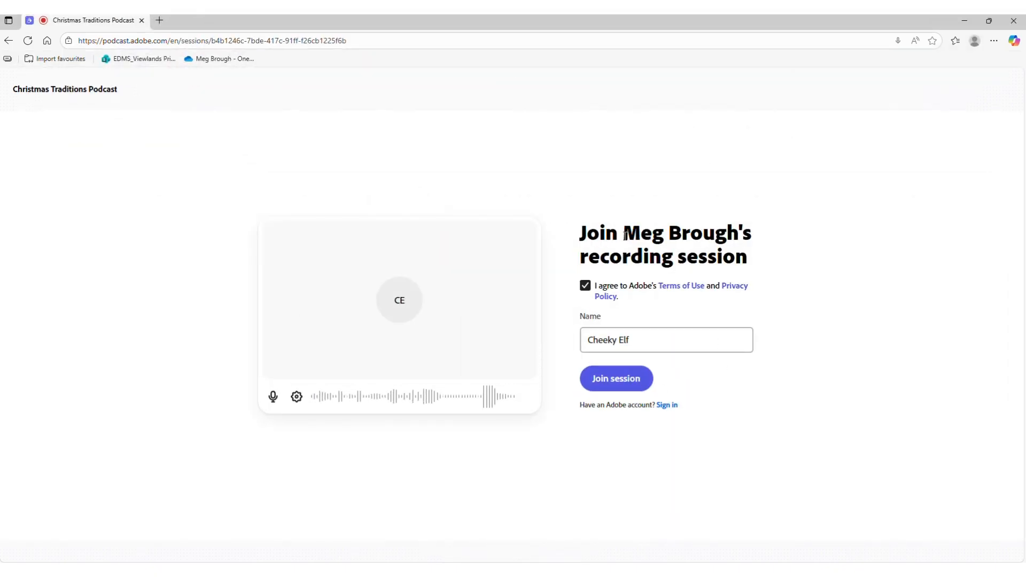
left_click_drag(625, 235, 767, 239)
left_click(781, 278)
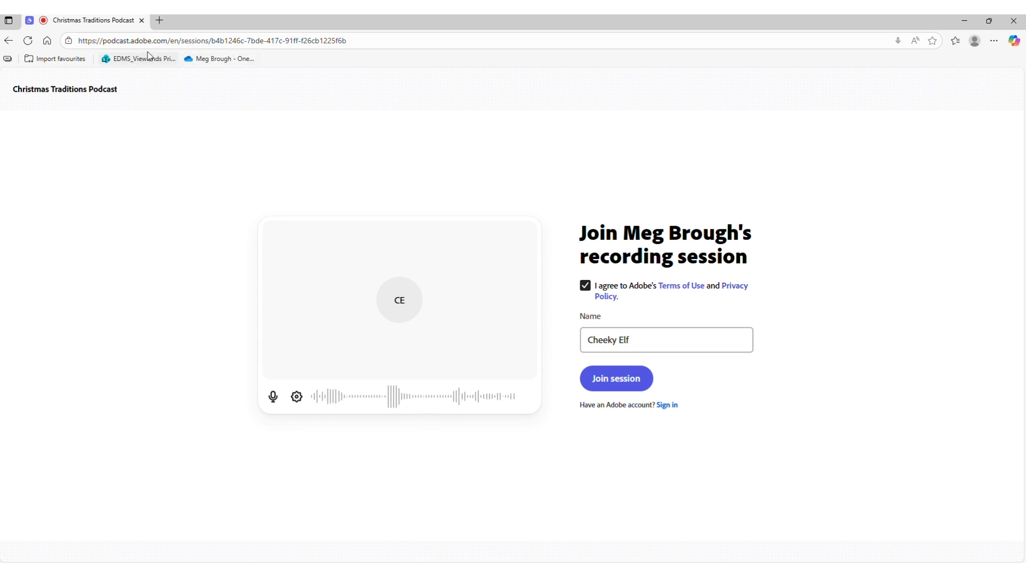
left_click_drag(632, 234, 753, 235)
left_click(797, 288)
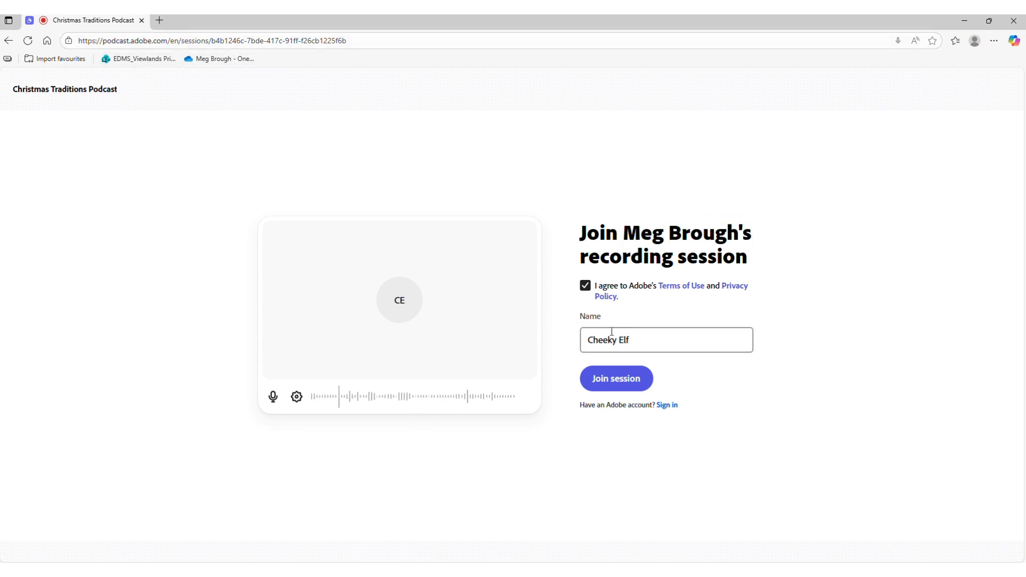
left_click(606, 384)
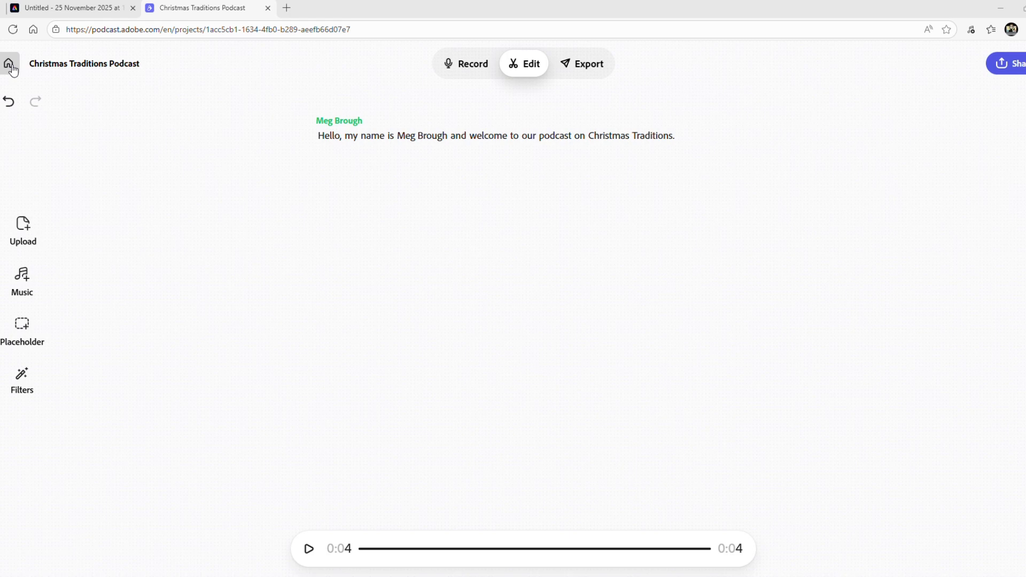
- Leave the Christmas podcast for the projects overview and open the sample project "Welcome to Adobe Podcast!"
left_click(9, 63)
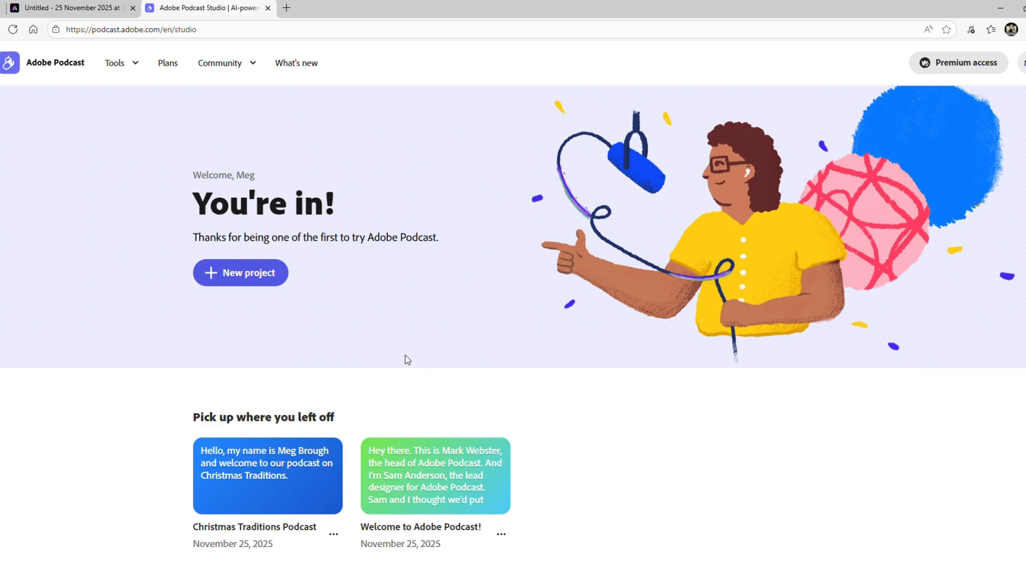
left_click(69, 64)
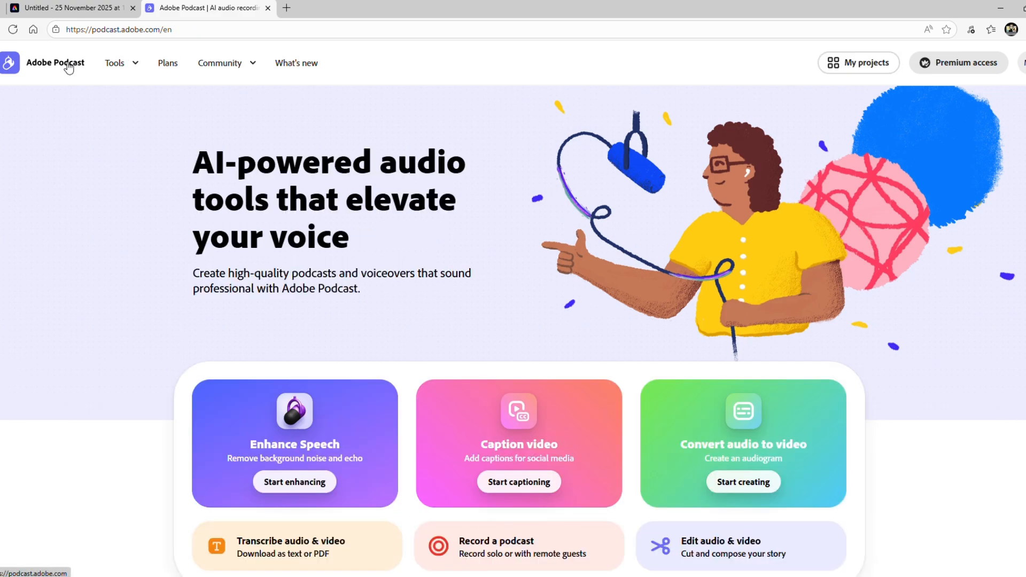
left_click(870, 70)
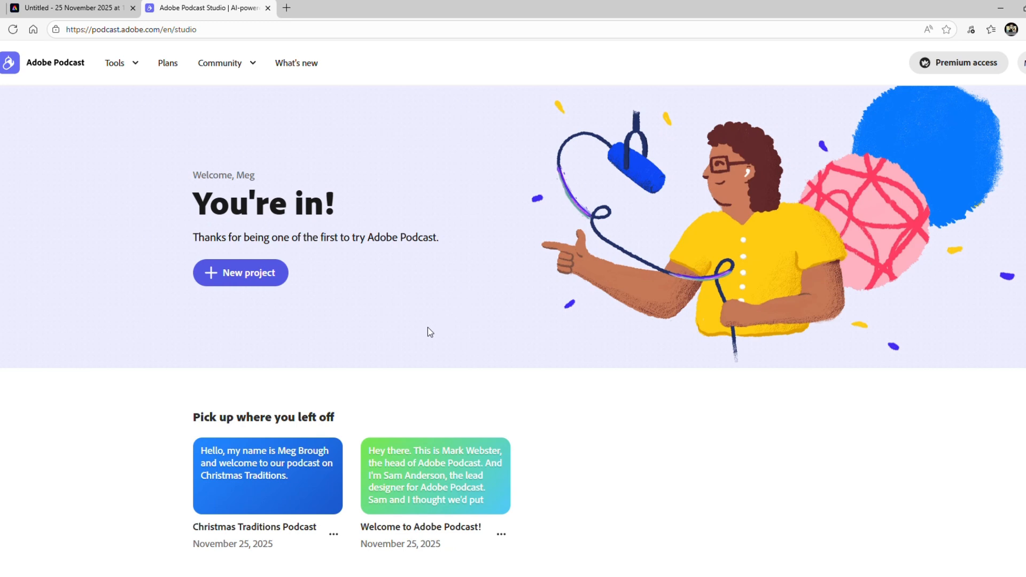
scroll(427, 329, "down", 2)
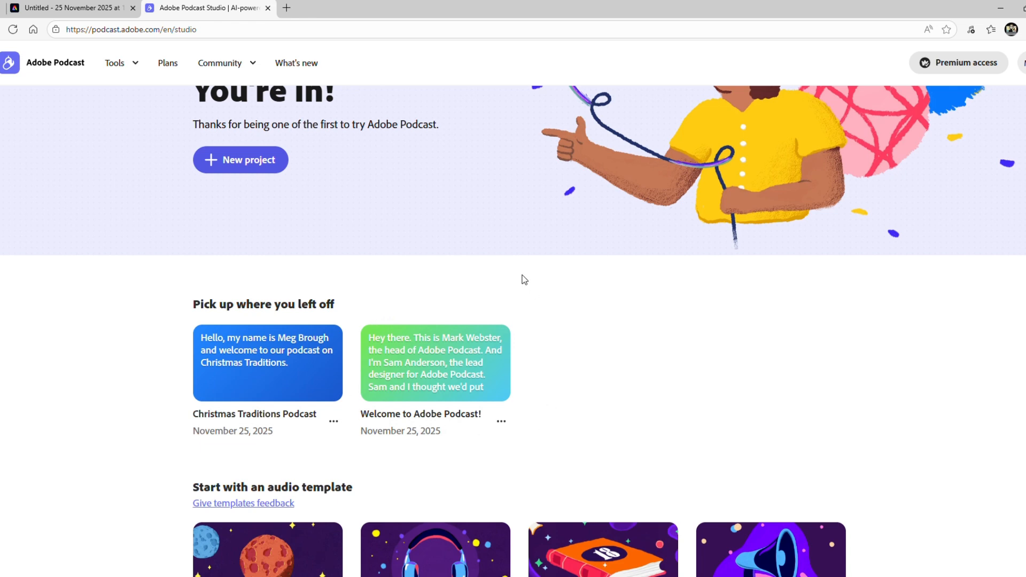
left_click(451, 362)
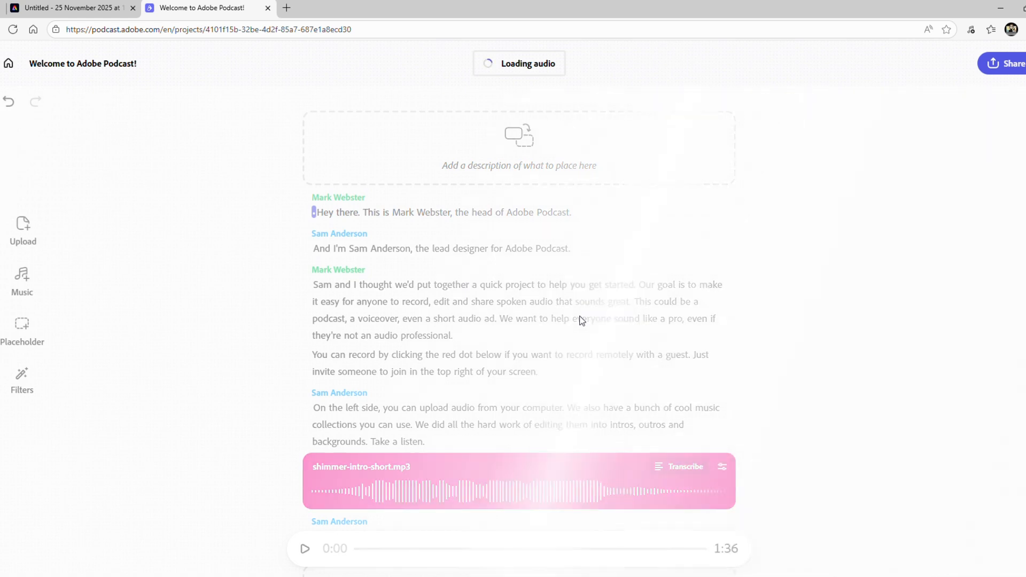
- Look through the sample project's transcript, including its music clips and placeholders
scroll(580, 316, "down", 2)
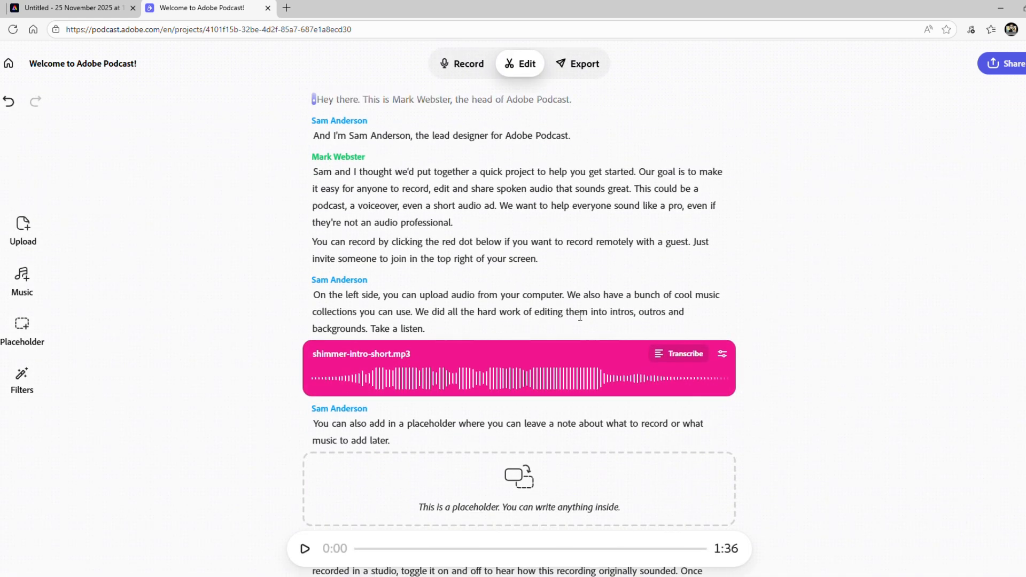
scroll(580, 316, "down", 3)
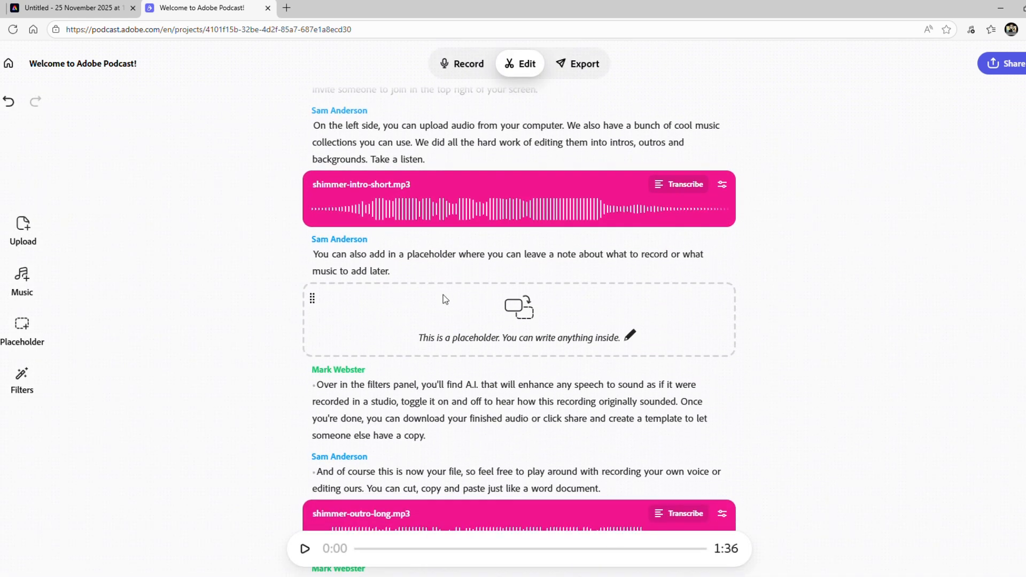
scroll(408, 284, "up", 5)
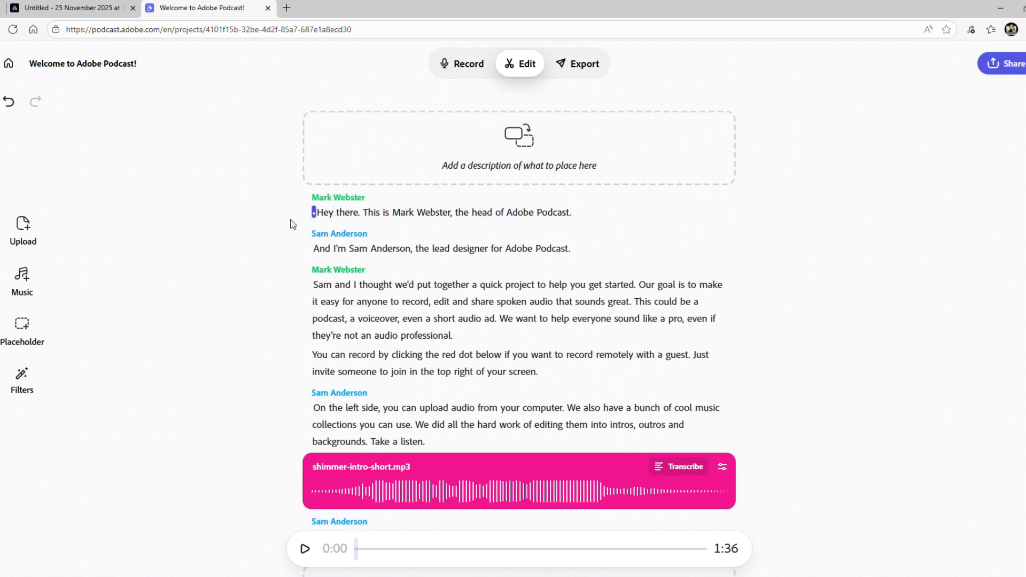
- Inspect the speaker labels in the sample transcript, opening the first speaker's name for editing and dismissing it without changes
left_click_drag(316, 214, 293, 221)
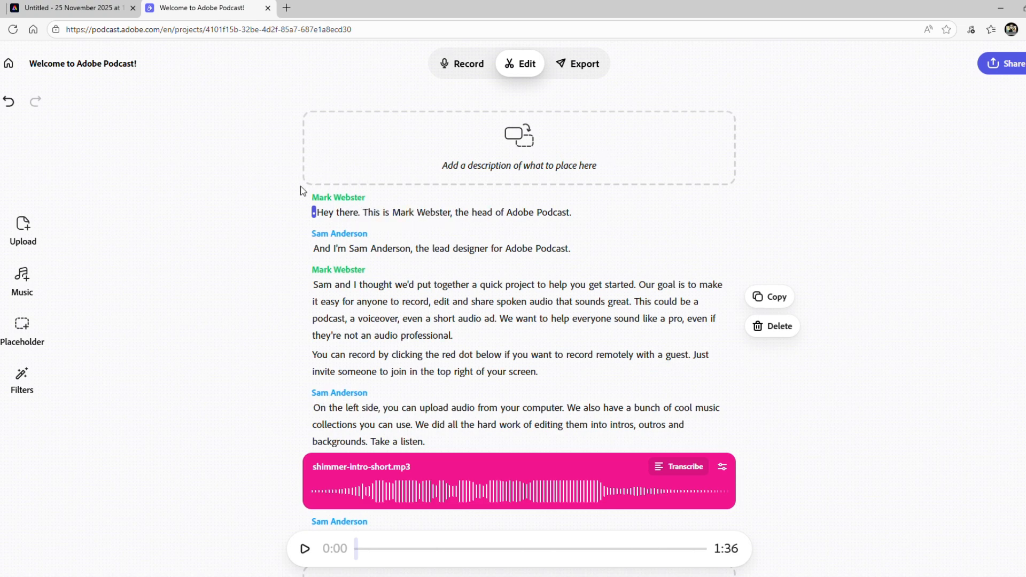
left_click(565, 226)
left_click(345, 198)
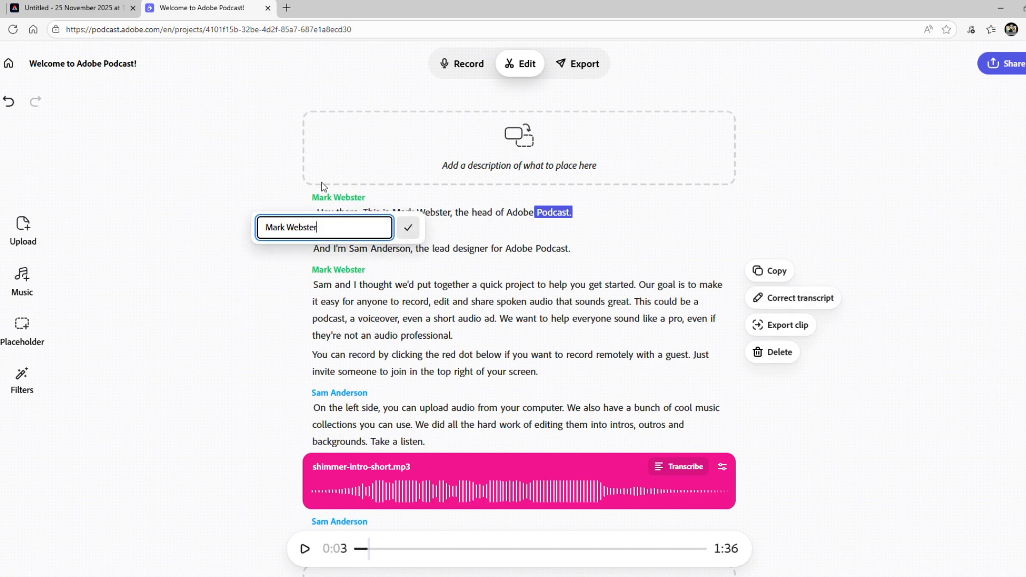
left_click(241, 158)
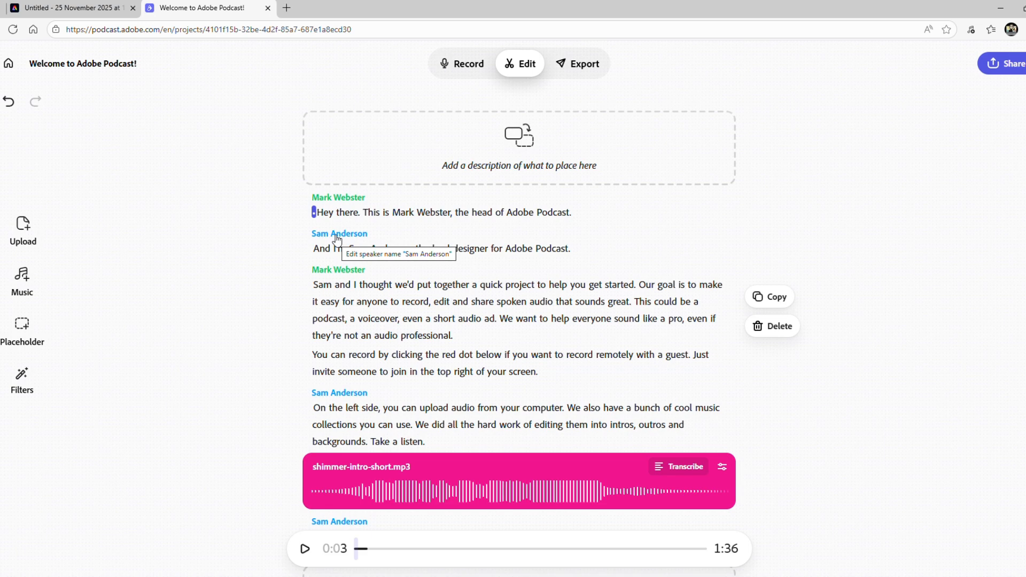
left_click(661, 298)
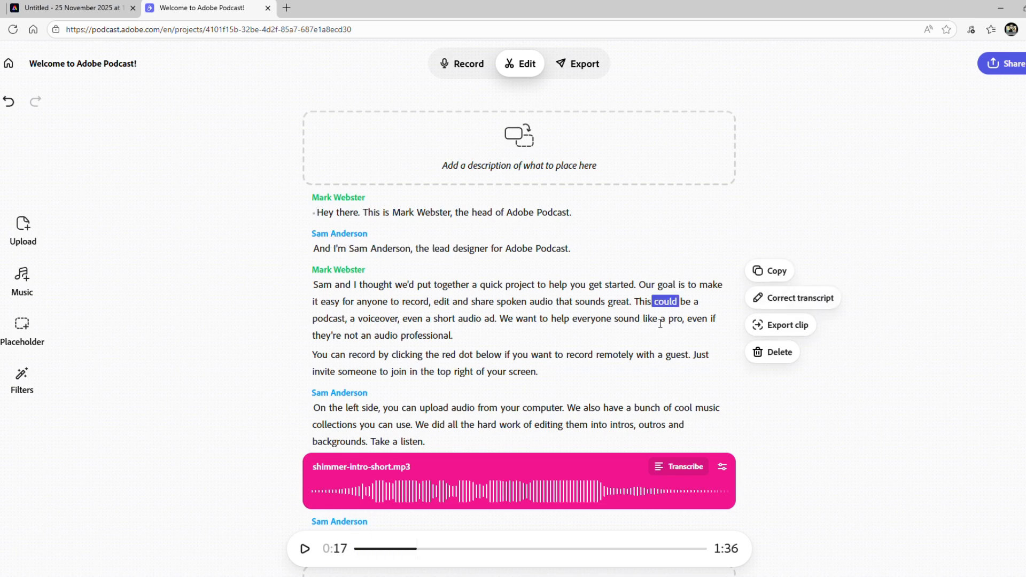
left_click(614, 210)
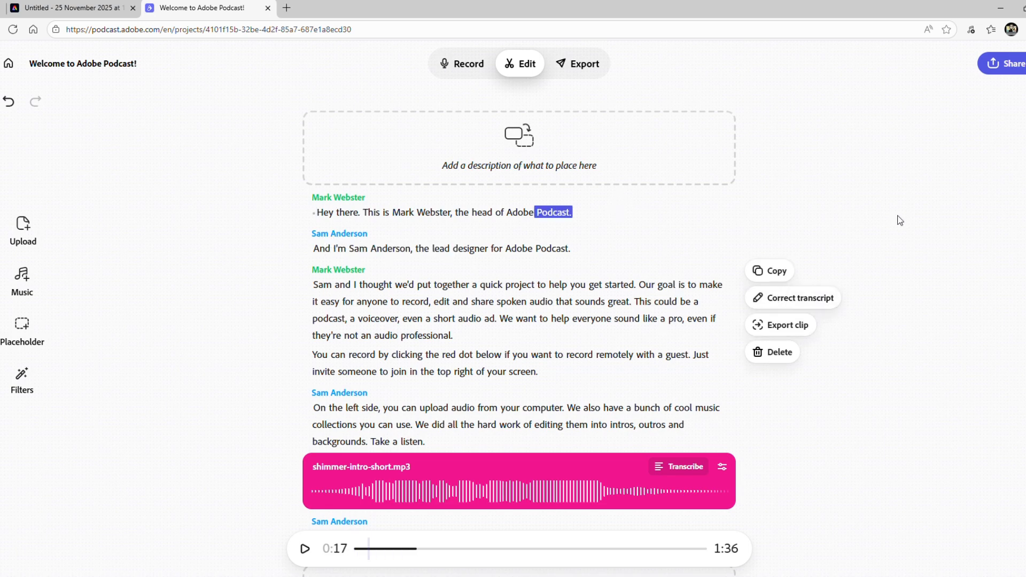
- Review the sample transcript and open the audiogram export settings for the sample project
scroll(451, 242, "down", 1)
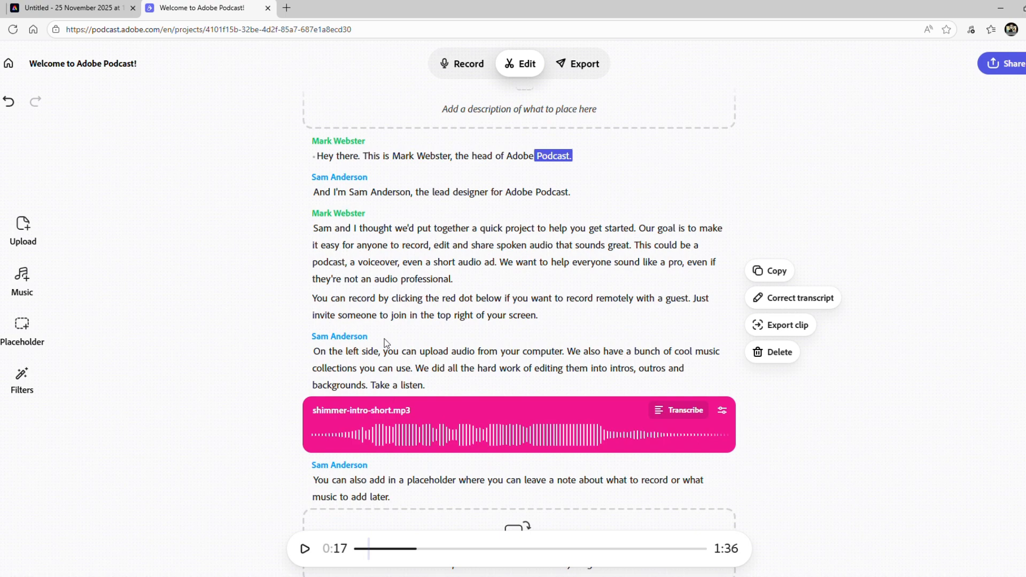
scroll(384, 339, "down", 4)
scroll(412, 314, "up", 5)
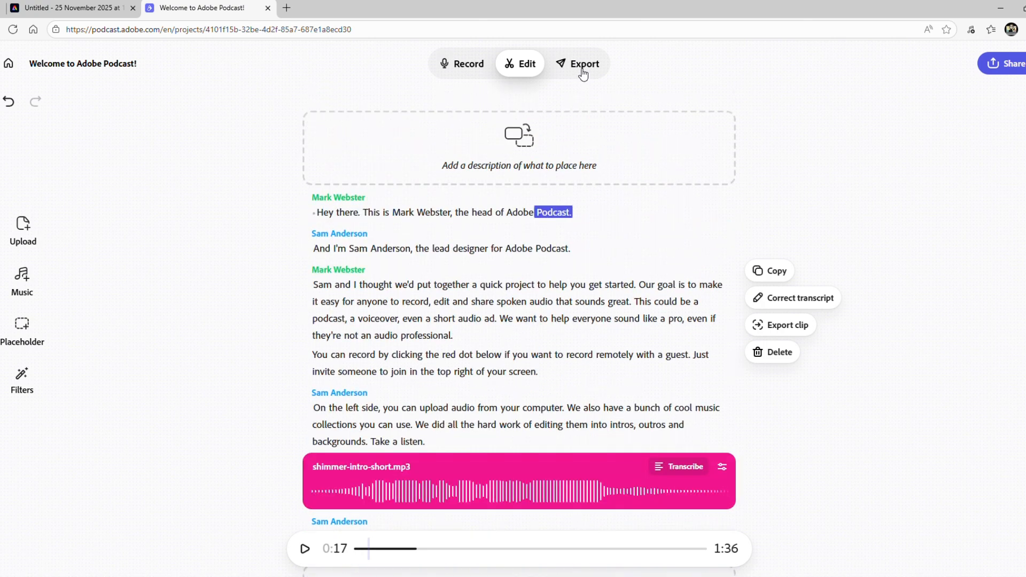
scroll(515, 306, "down", 7)
scroll(515, 303, "up", 7)
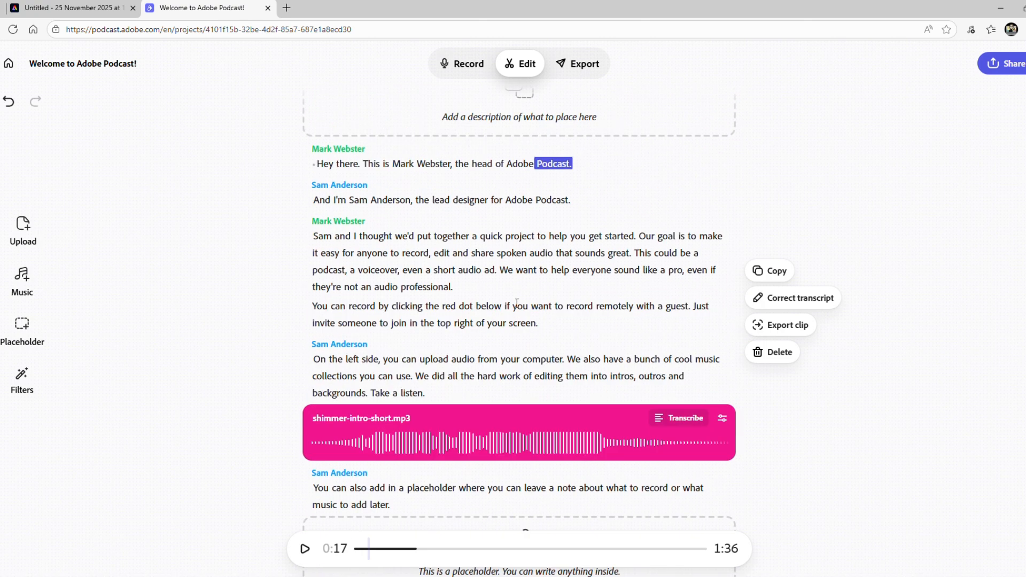
left_click(566, 70)
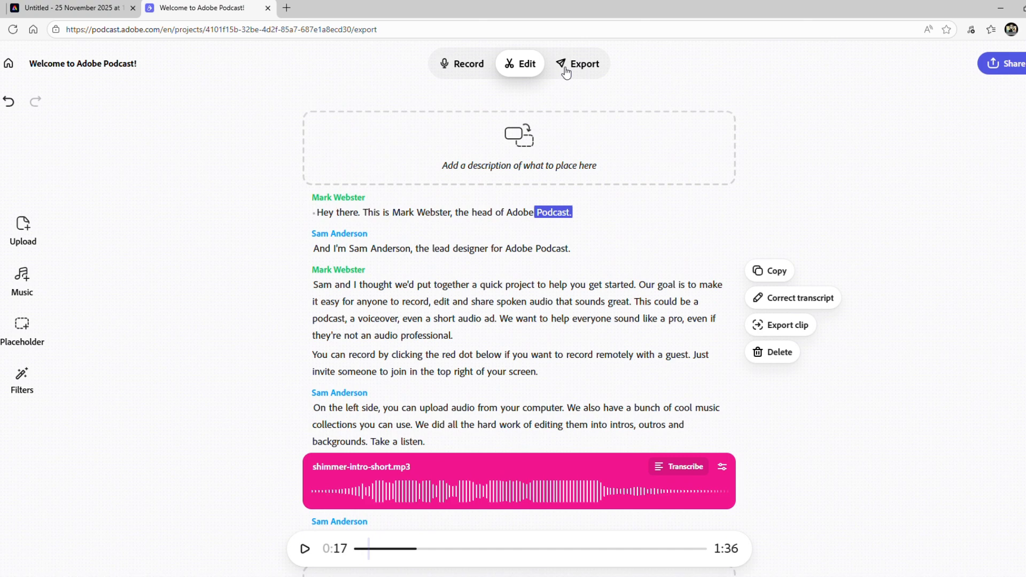
left_click(562, 65)
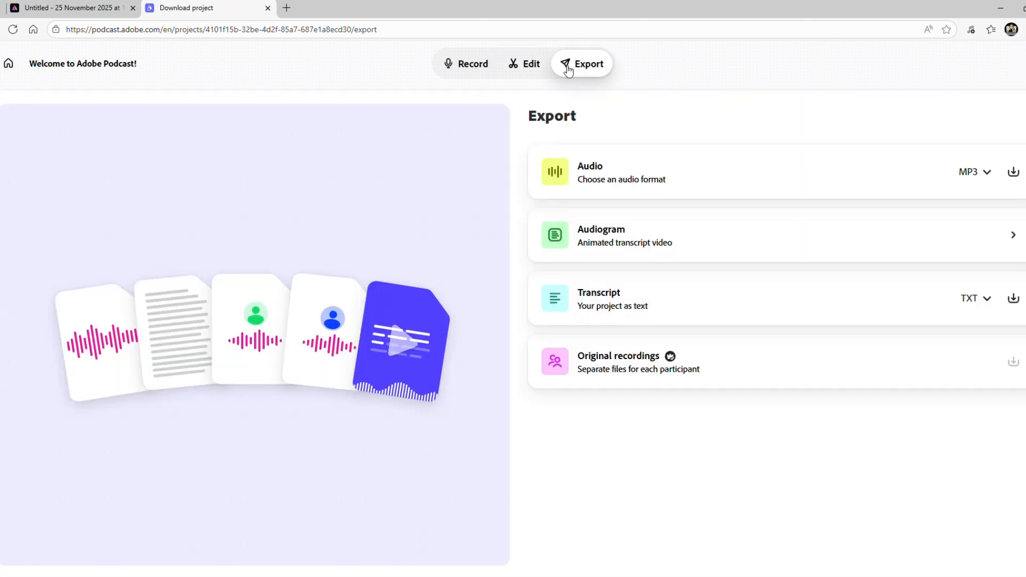
left_click(596, 238)
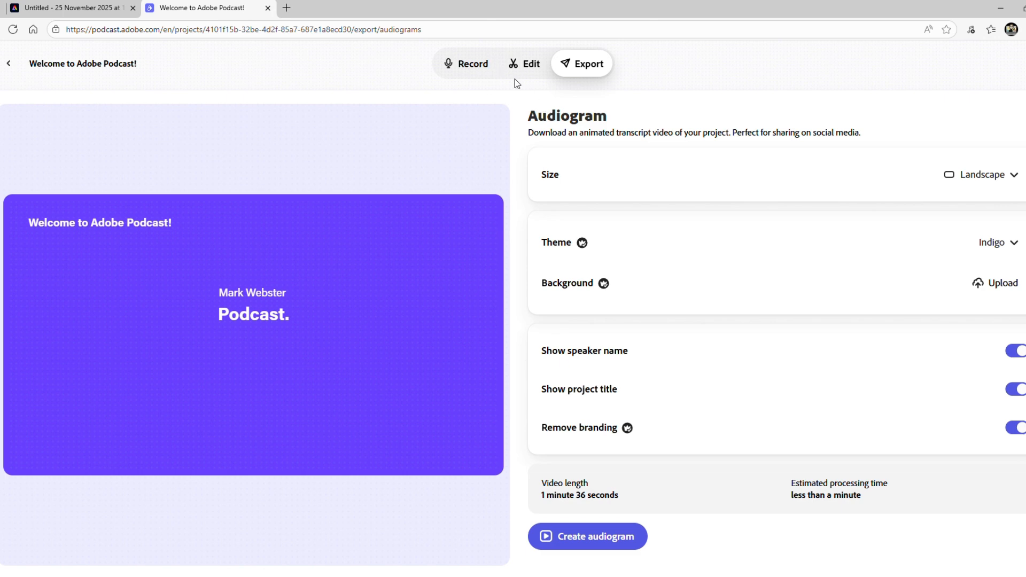
- Return to the sample project's transcript editor and examine the text, music clips and placeholder through to the end
left_click(481, 67)
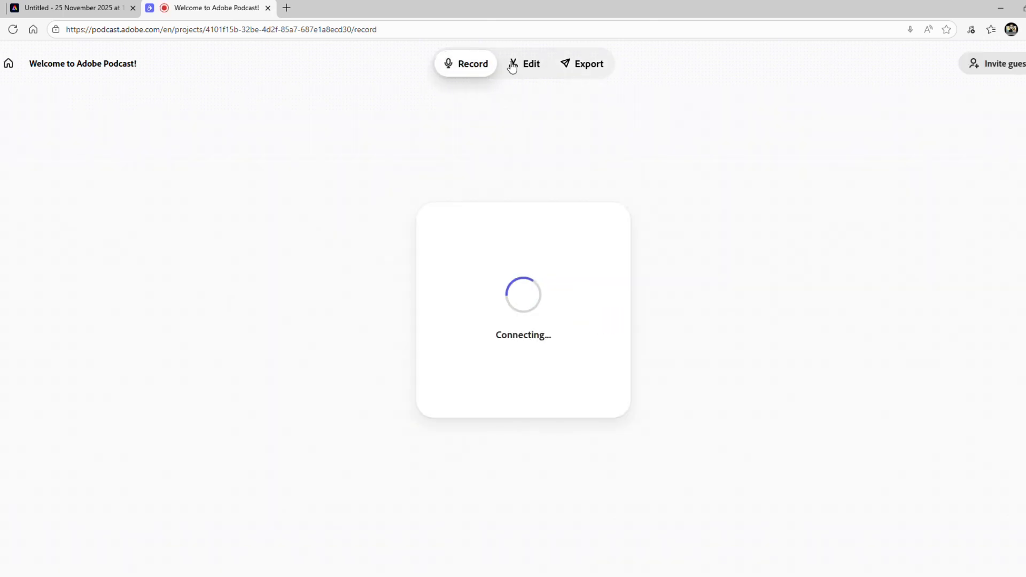
left_click(512, 65)
scroll(368, 366, "down", 2)
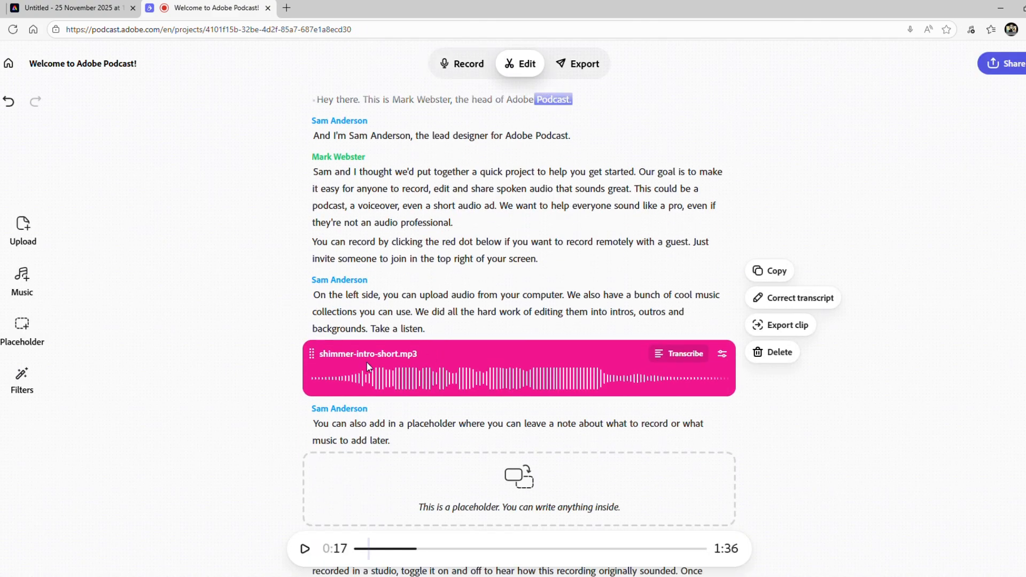
scroll(367, 366, "down", 2)
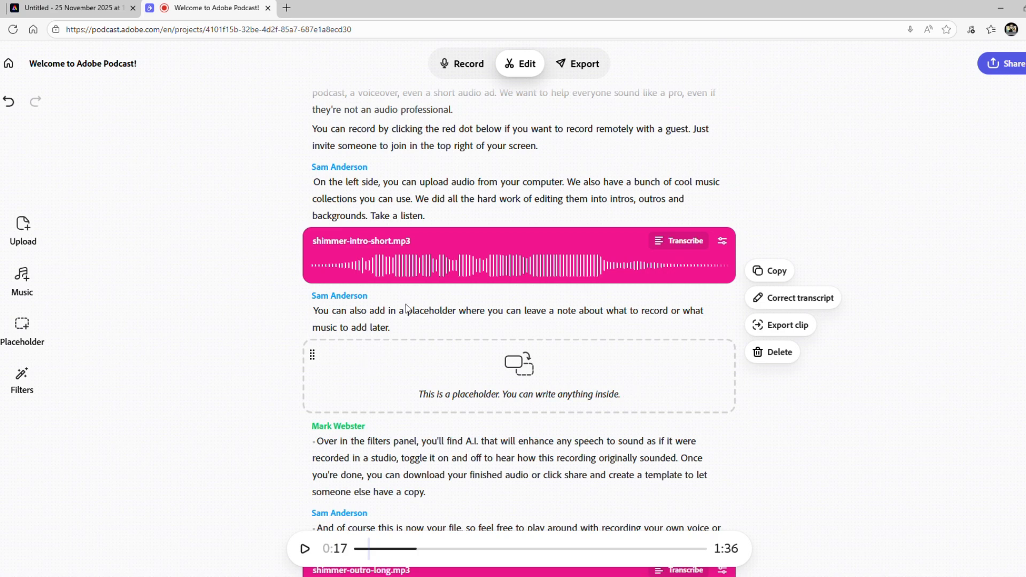
scroll(436, 325, "down", 3)
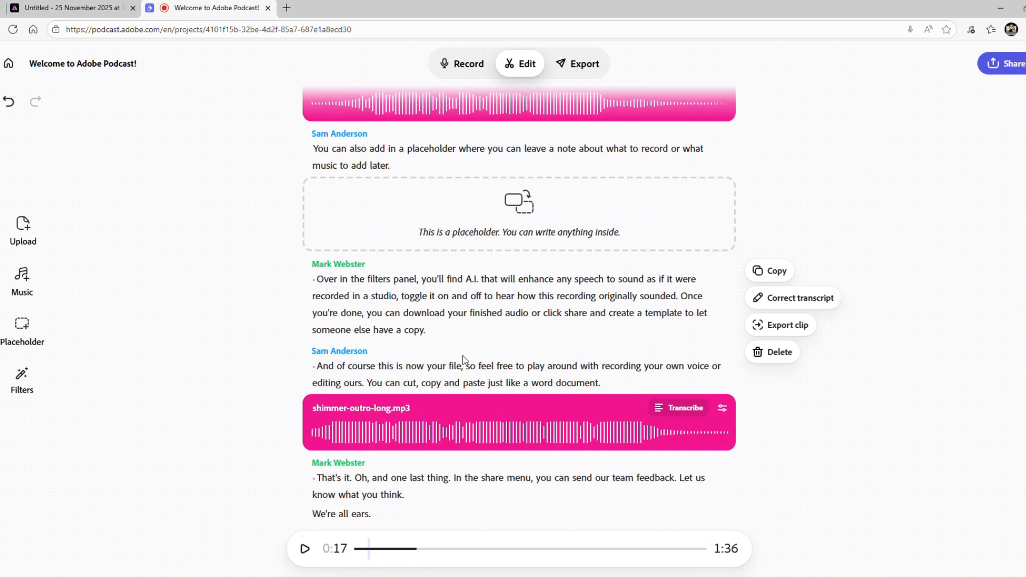
scroll(434, 443, "up", 10)
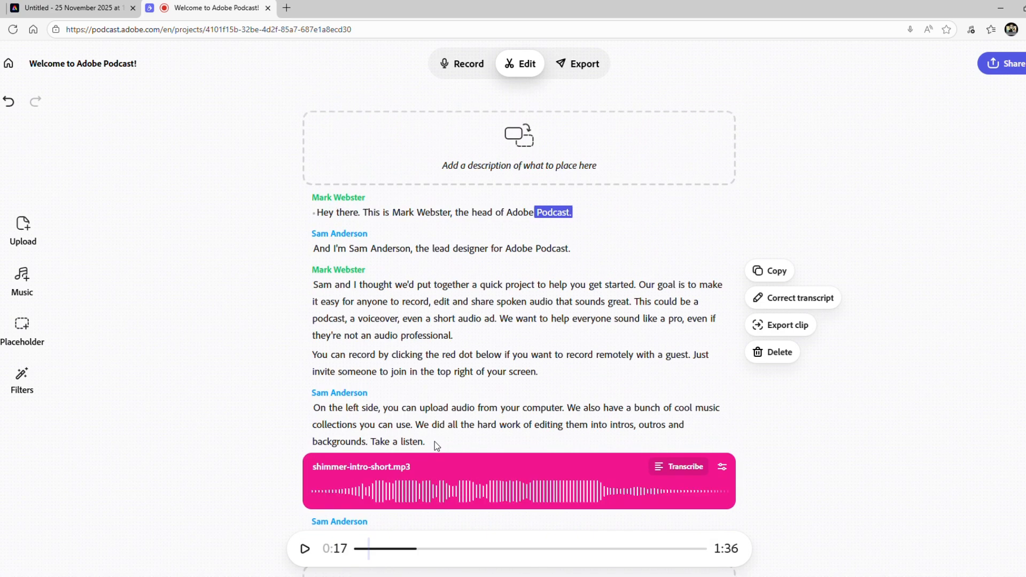
scroll(466, 331, "down", 7)
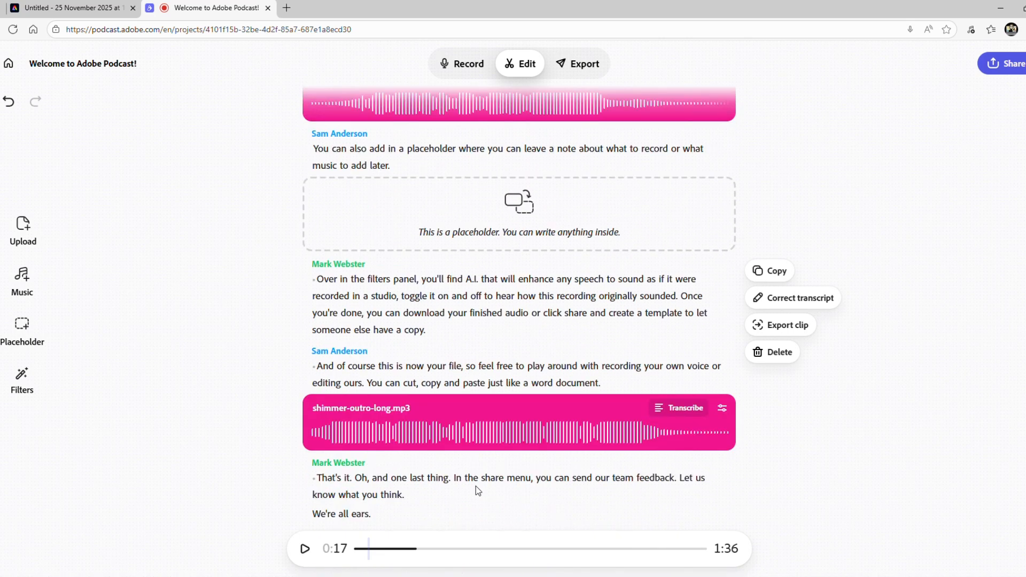
- Return to the project overview and open the Christmas Traditions Podcast project for editing
left_click(9, 64)
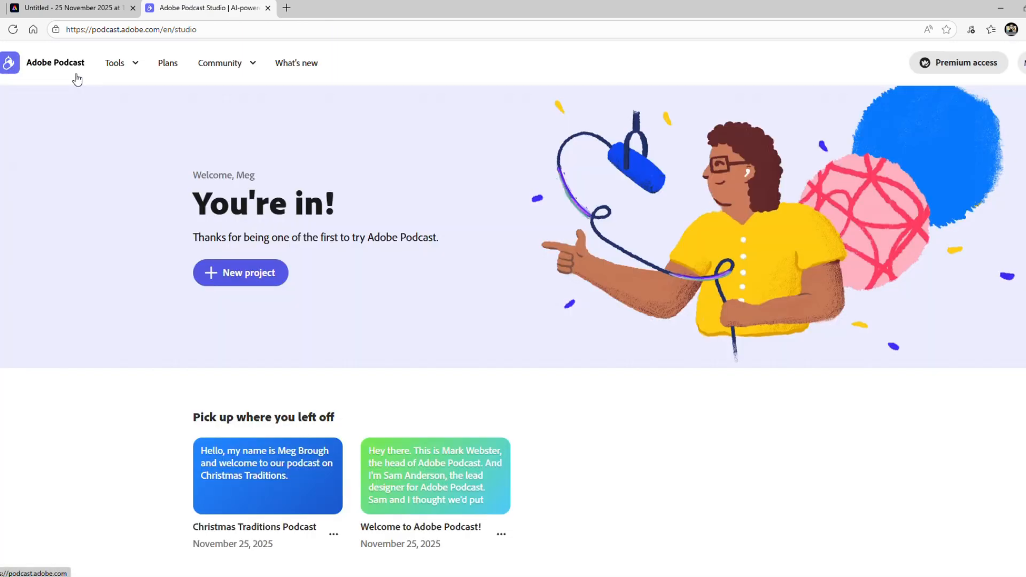
left_click(261, 473)
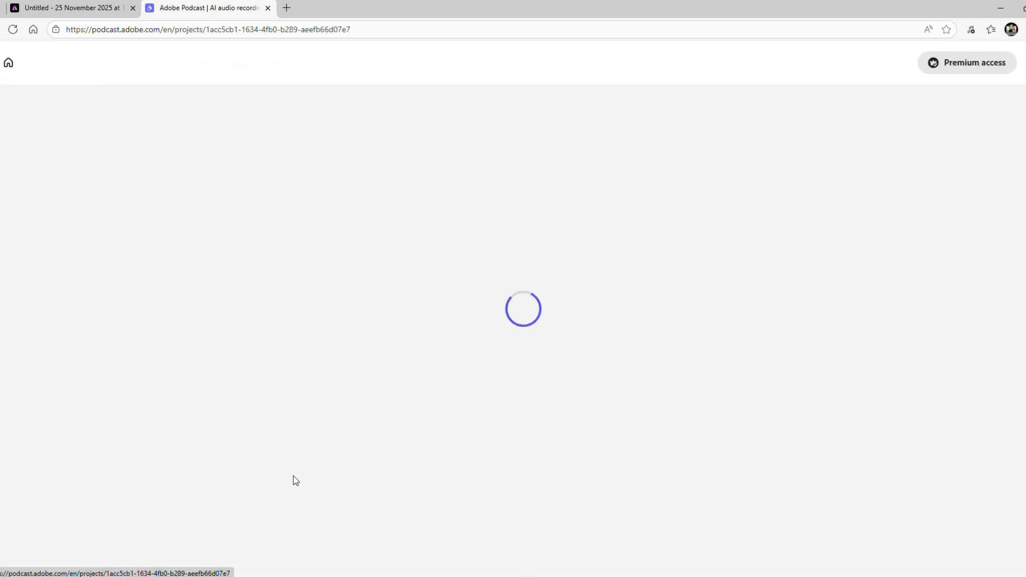
left_click(481, 193)
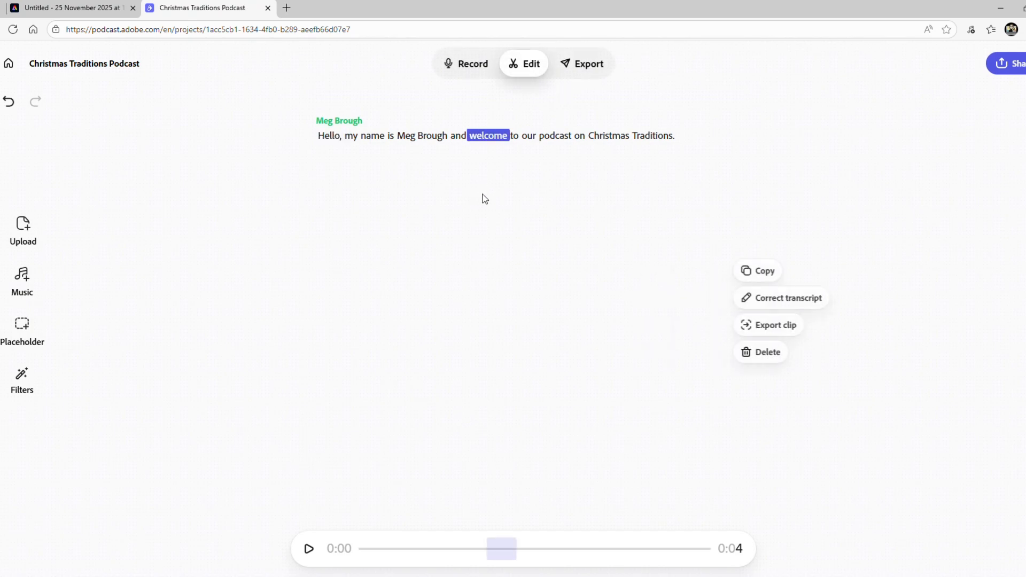
- Add the short Sparkle intro from the music library before the spoken greeting
left_click(717, 159)
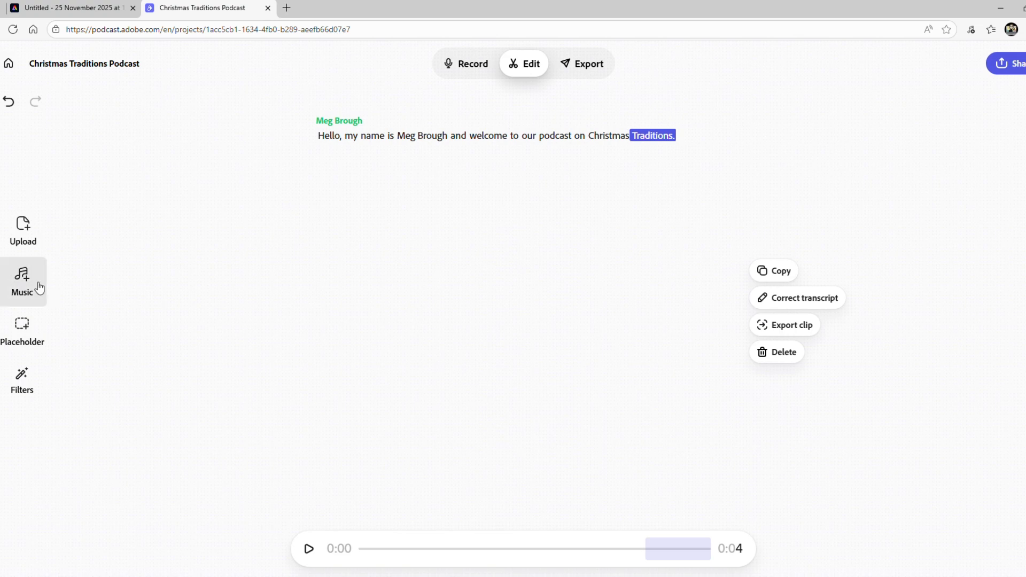
left_click(38, 286)
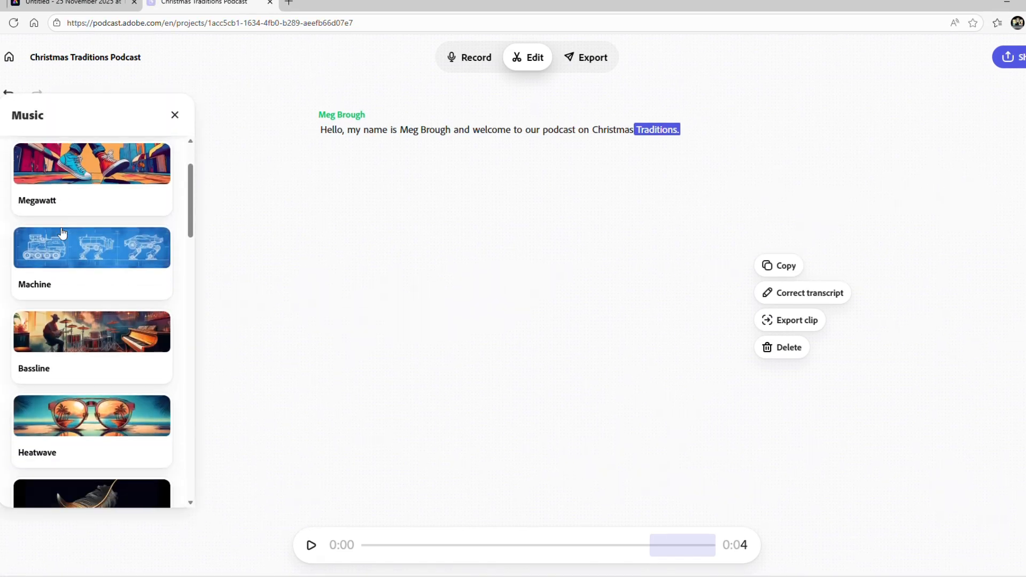
scroll(63, 233, "down", 20)
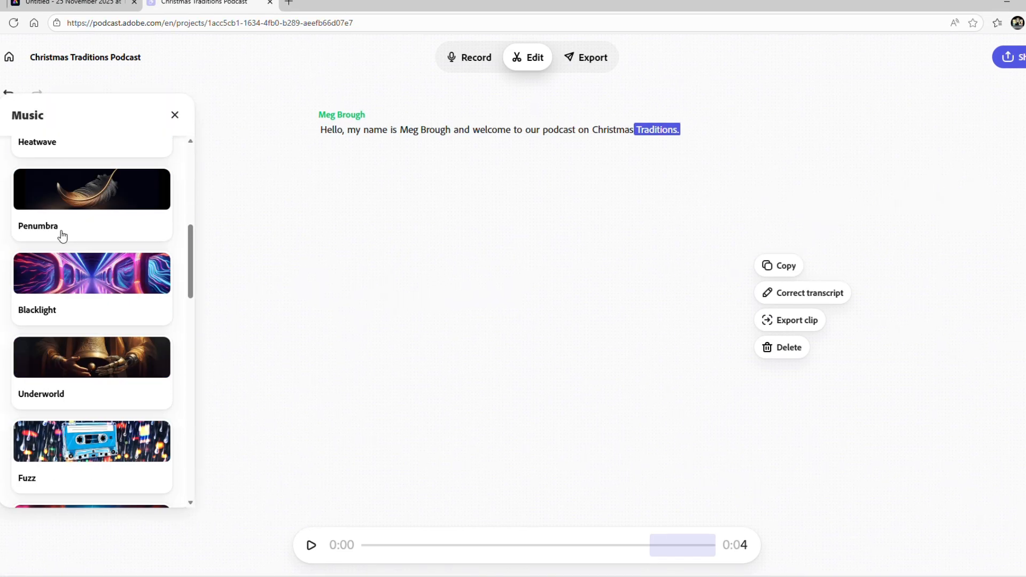
left_click_drag(197, 449, 194, 145)
scroll(181, 276, "down", 10)
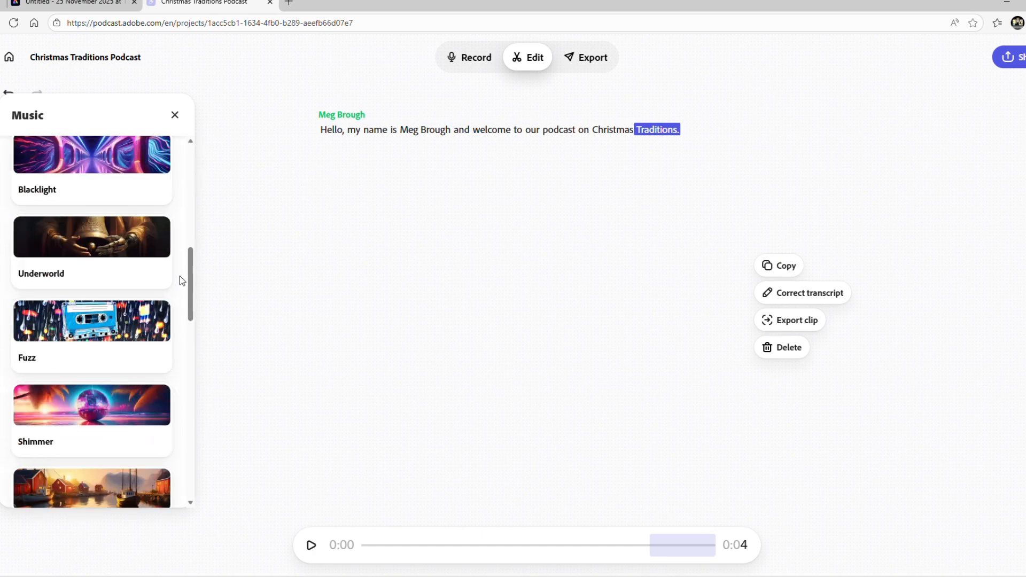
scroll(195, 285, "down", 10)
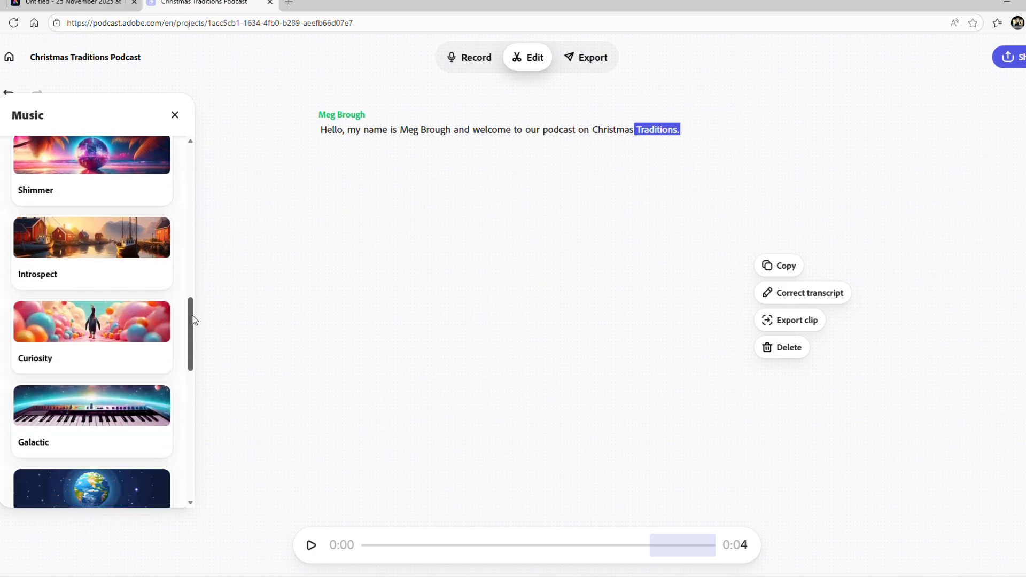
left_click(126, 223)
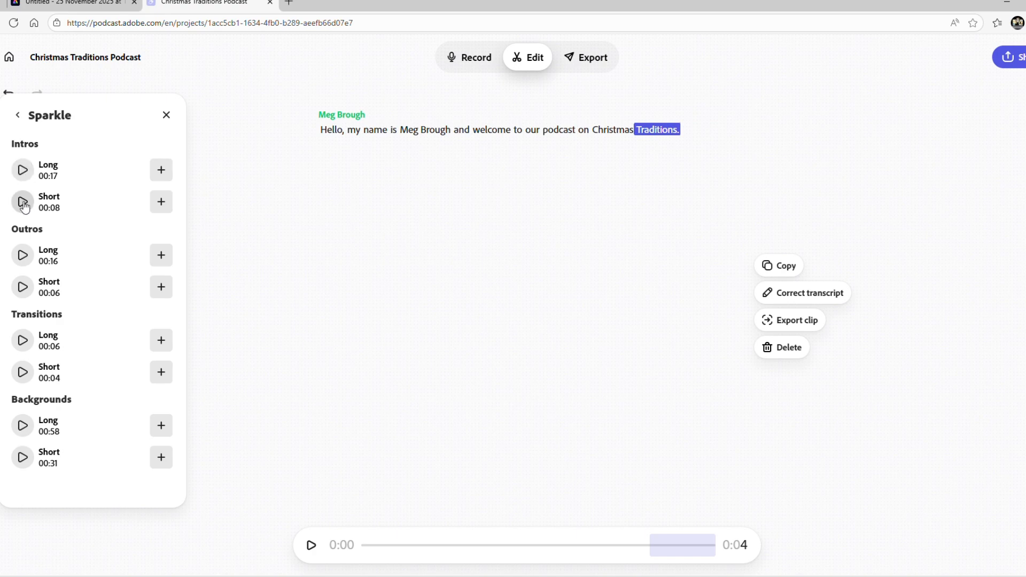
left_click(161, 203)
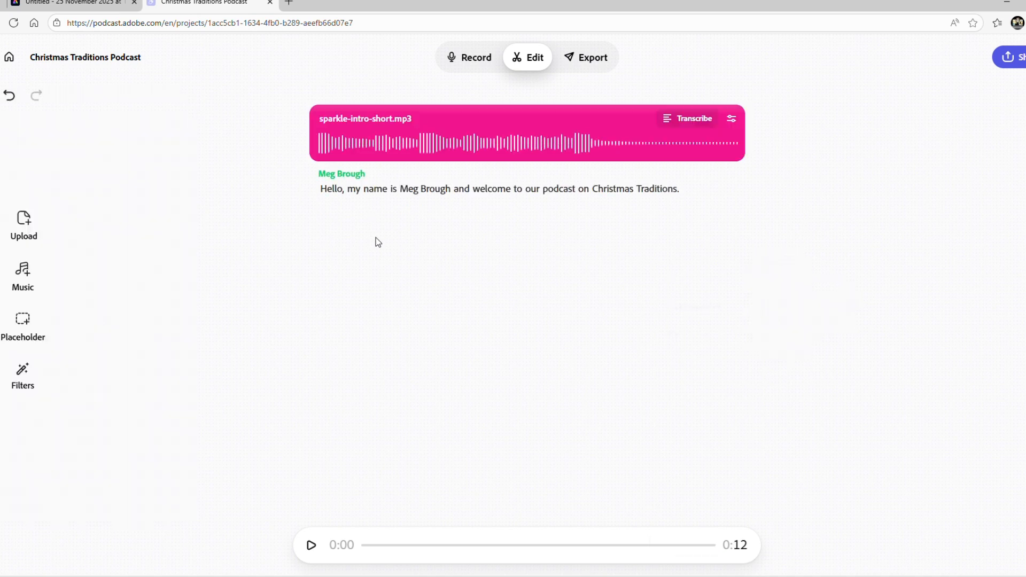
- Play the Sparkle intro to about 0:04, split it there and delete the second part
left_click(312, 547)
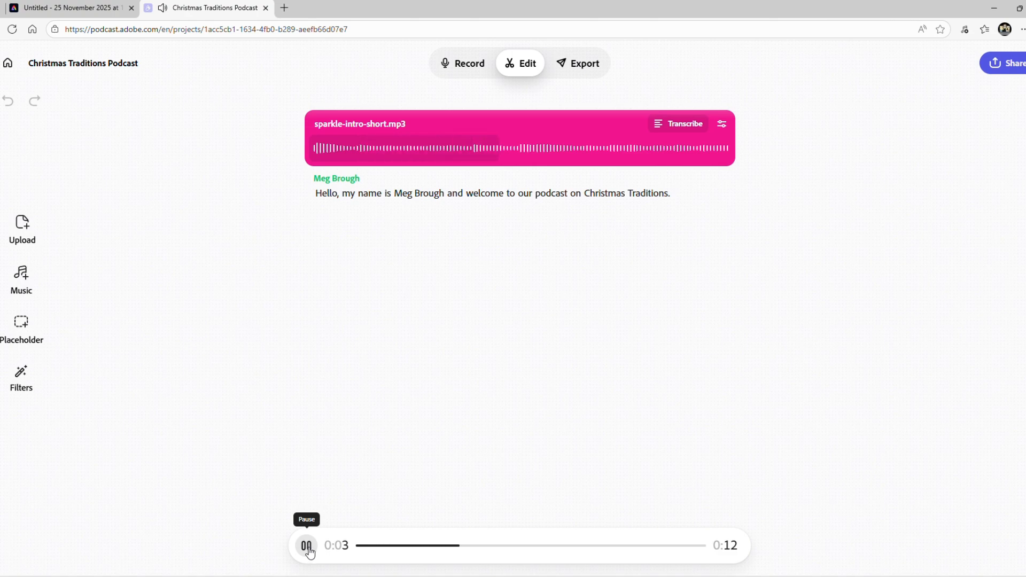
left_click(309, 547)
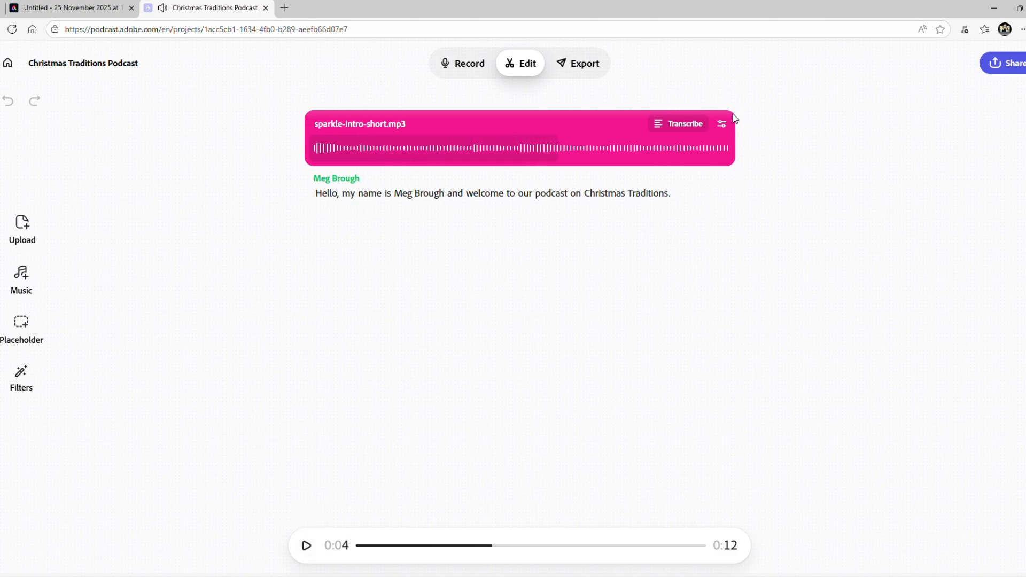
left_click(722, 124)
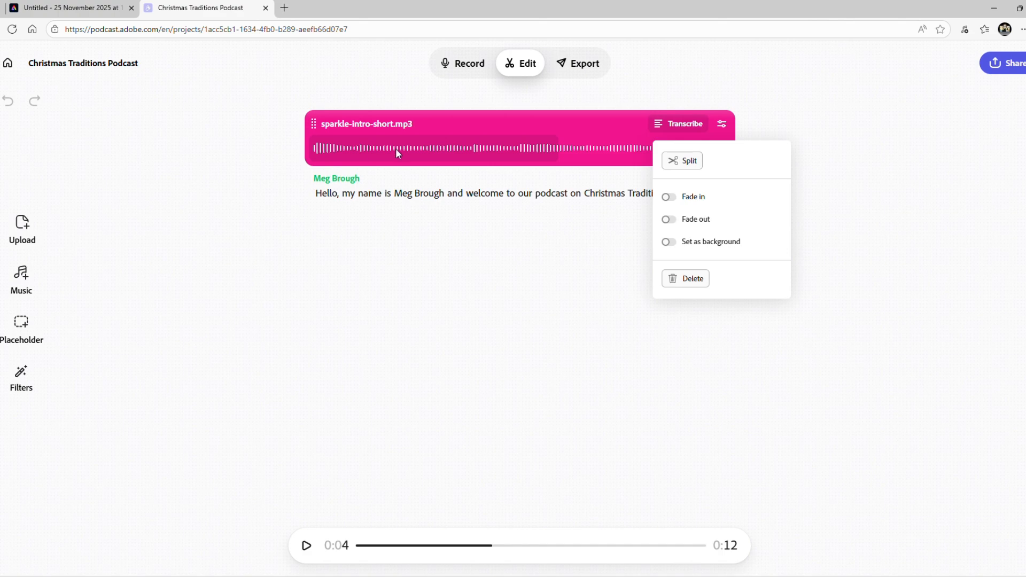
left_click(683, 160)
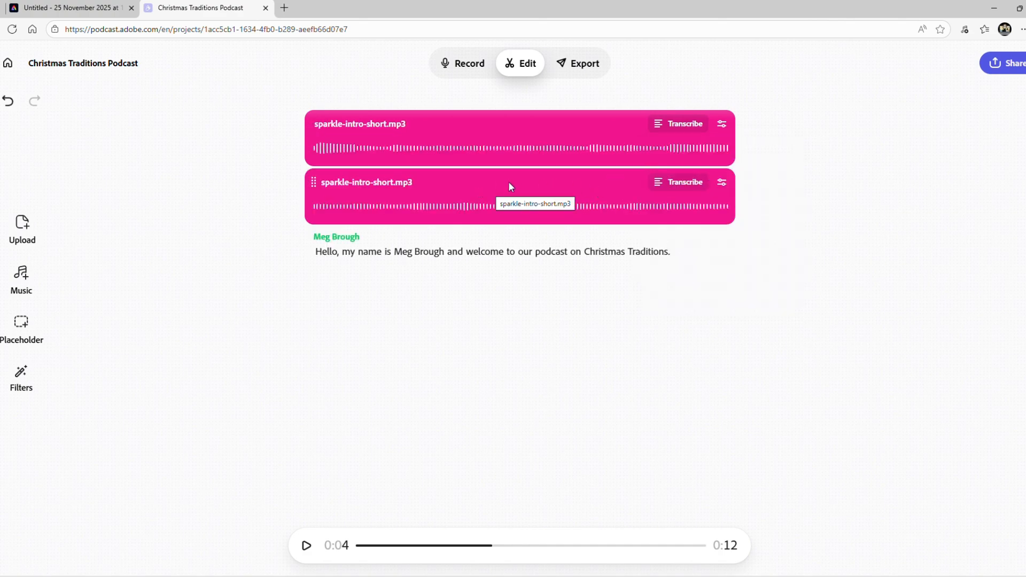
left_click(723, 183)
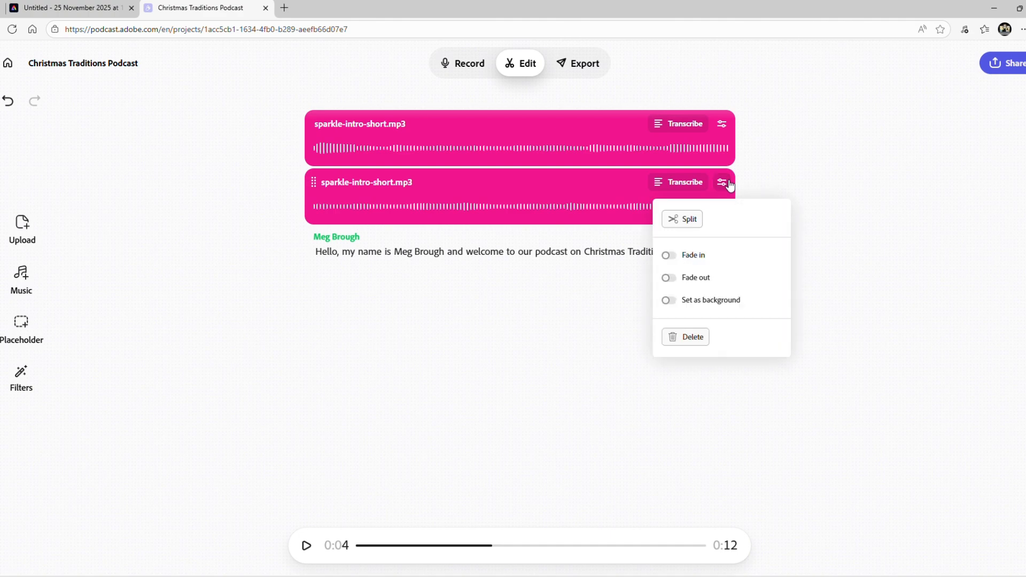
left_click(702, 339)
- Play back the shortened intro followed by the spoken greeting
left_click(315, 149)
left_click(306, 545)
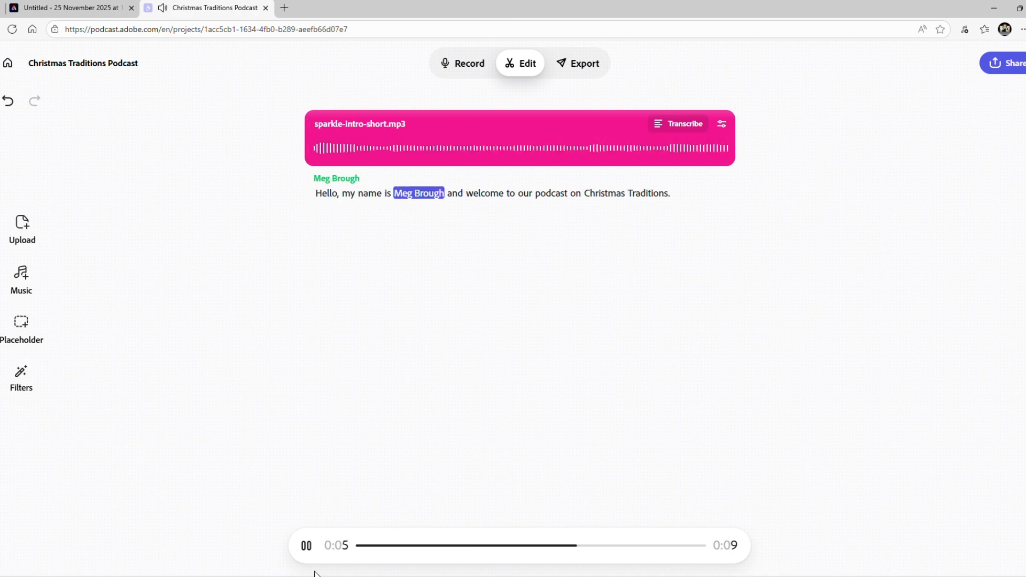
left_click(307, 547)
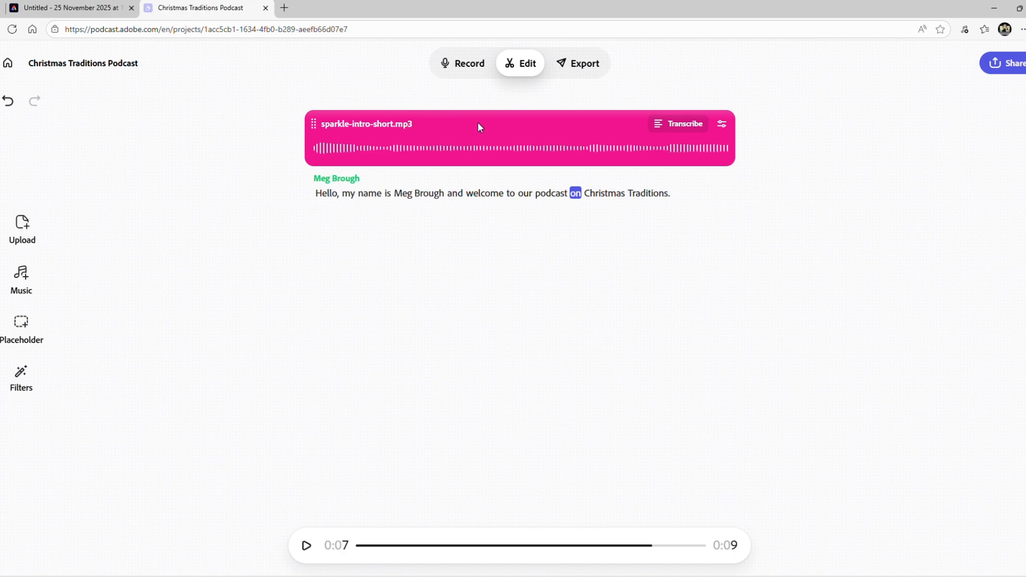
- Set the Sparkle intro clip as background music for the spoken greeting
left_click(721, 124)
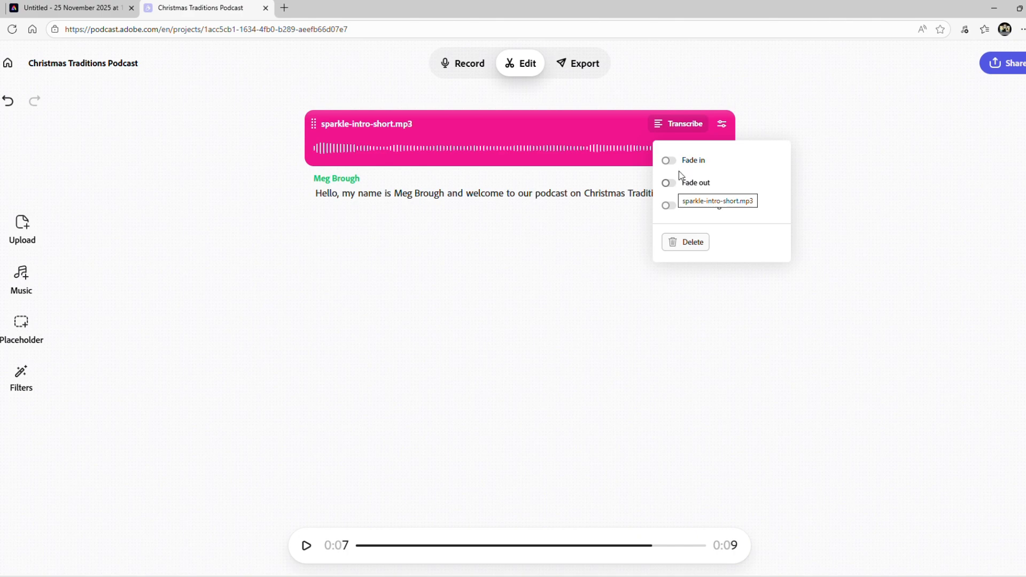
left_click(676, 208)
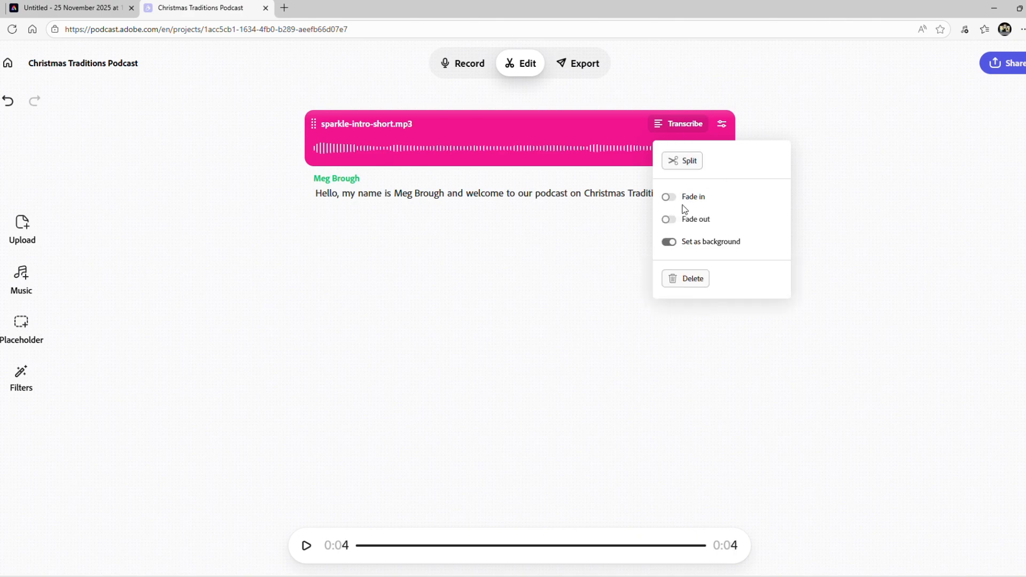
double_click(848, 182)
left_click(850, 186)
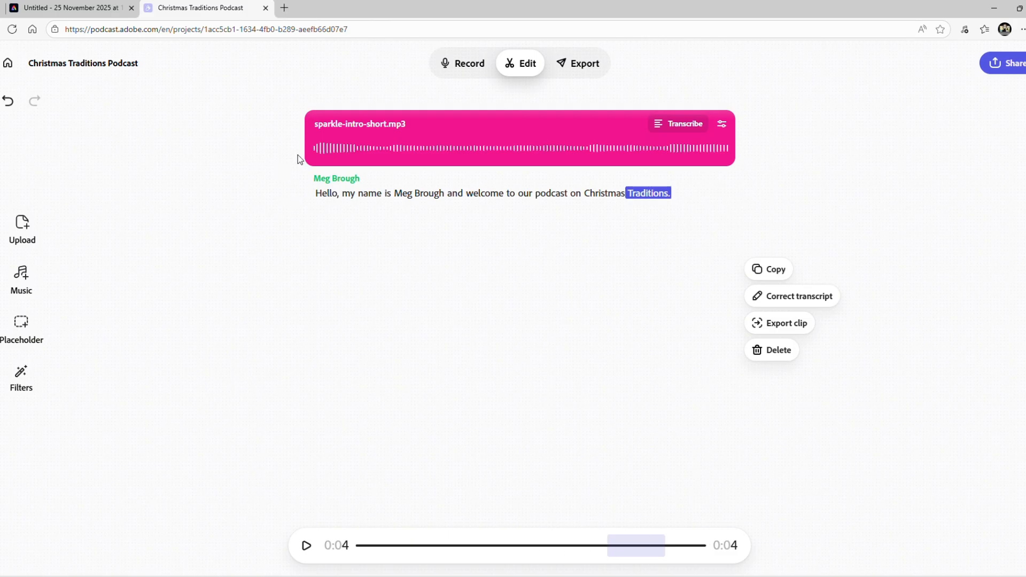
- Listen to the greeting with the Sparkle intro playing underneath it
key("Escape")
left_click(306, 546)
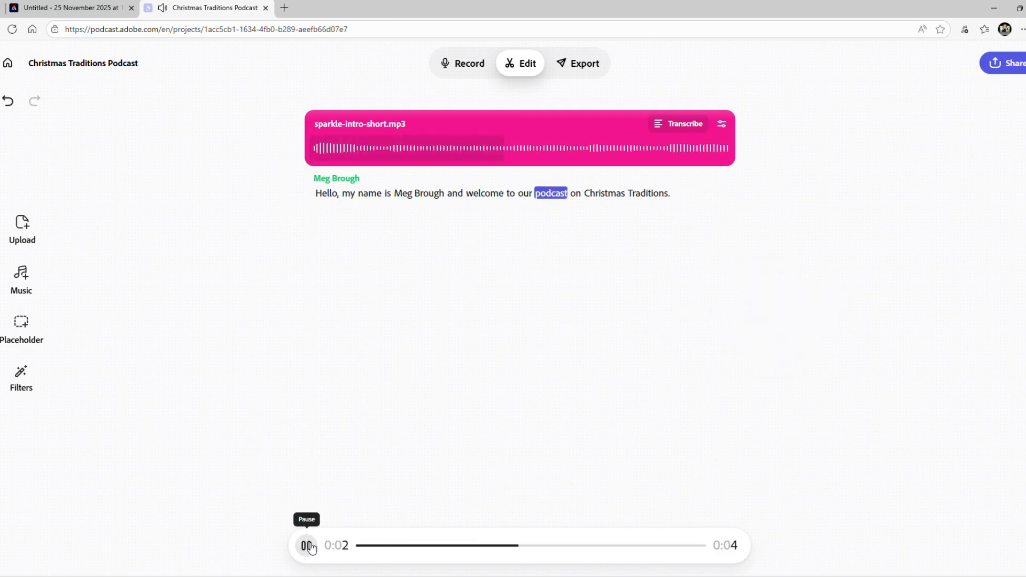
left_click(307, 546)
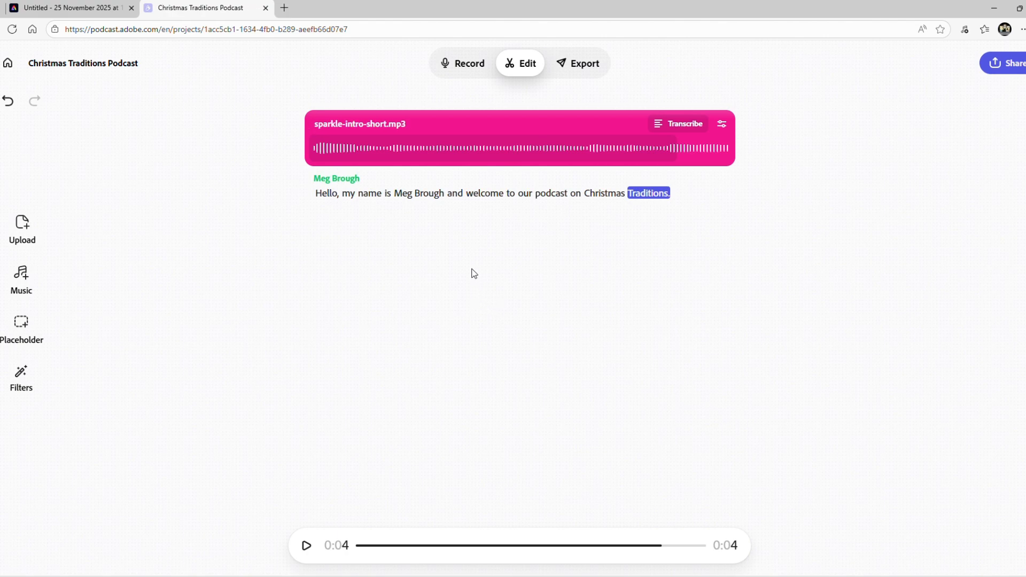
- Preview the short Fuzz transition from the music library and insert it at the word "Traditions." in the transcript
left_click(488, 226)
left_click(687, 196)
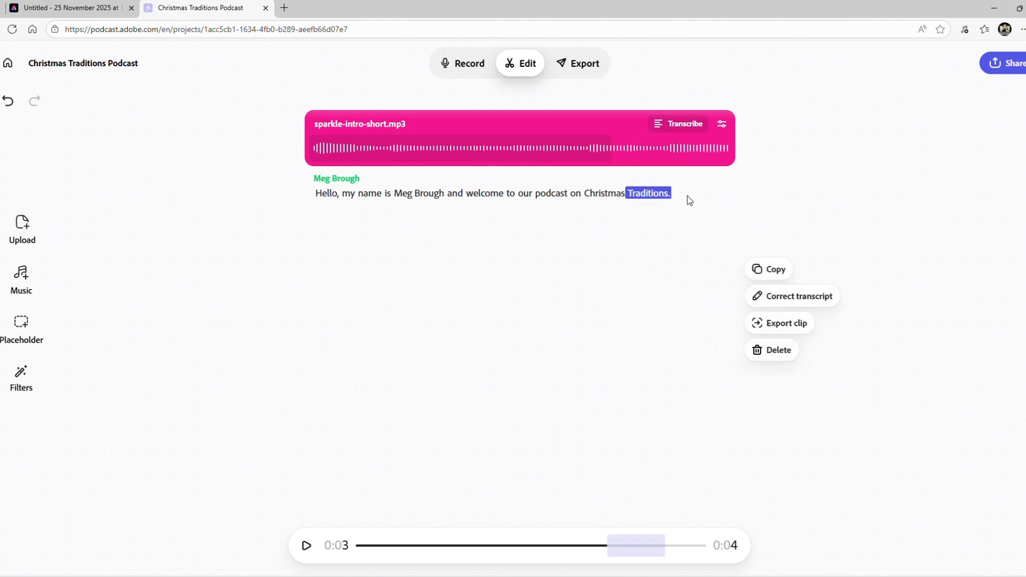
left_click(24, 289)
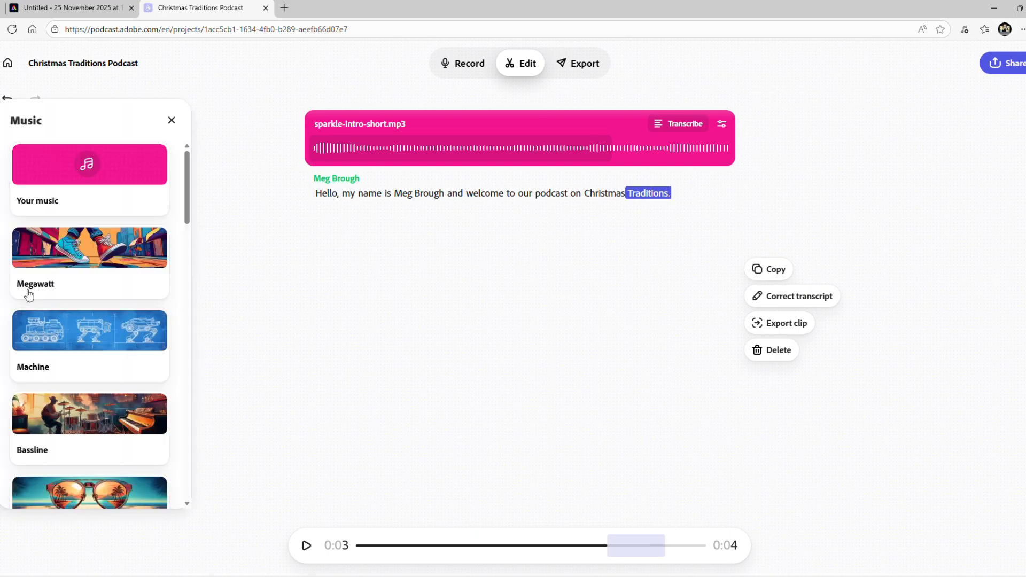
scroll(98, 379, "down", 8)
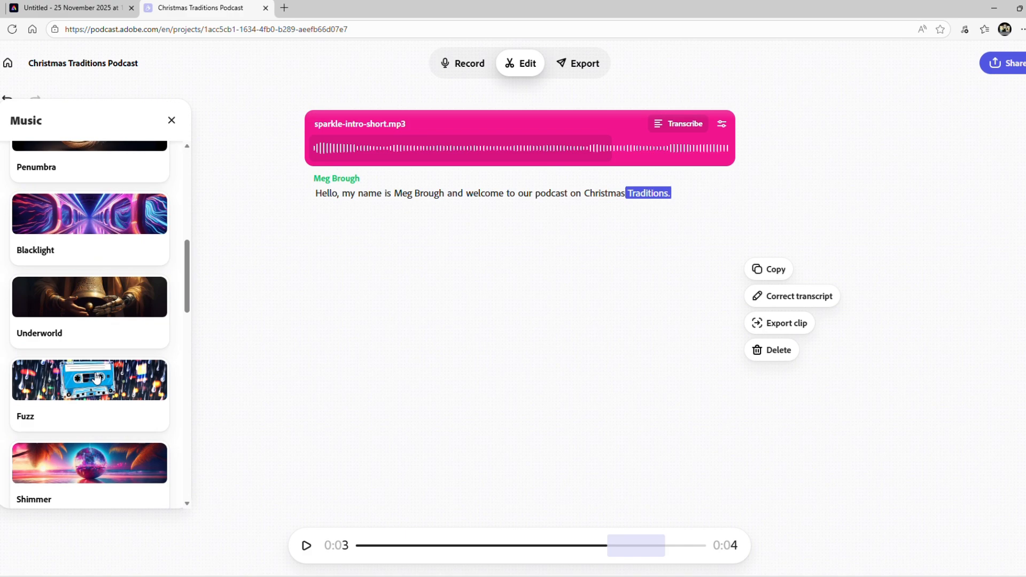
left_click(97, 378)
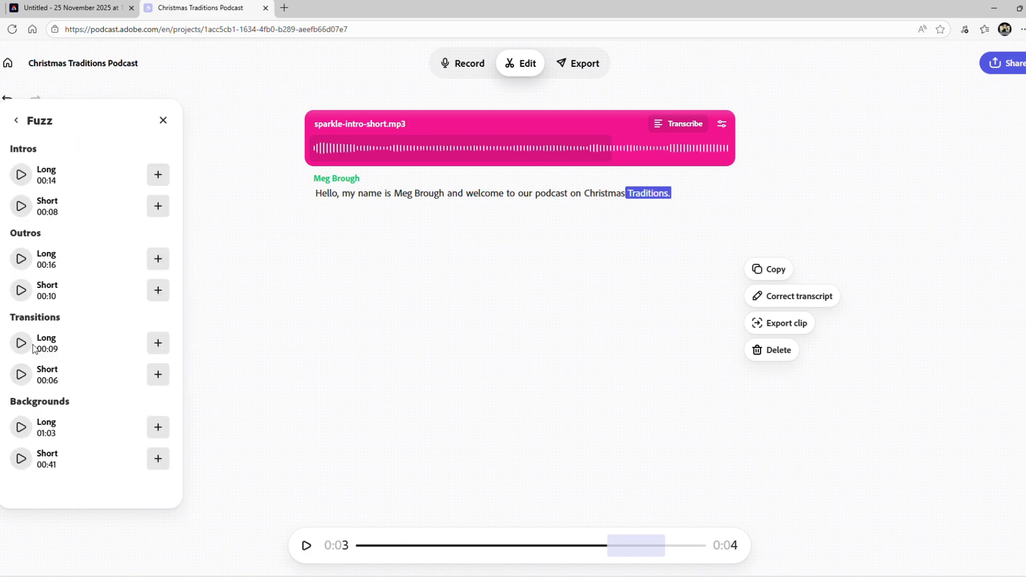
left_click(21, 377)
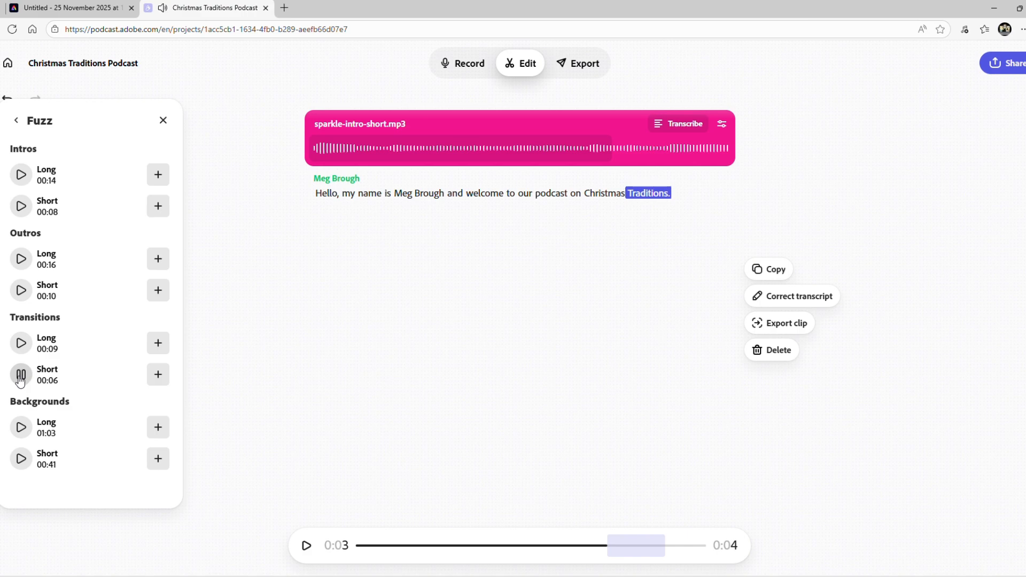
left_click(162, 380)
left_click(271, 329)
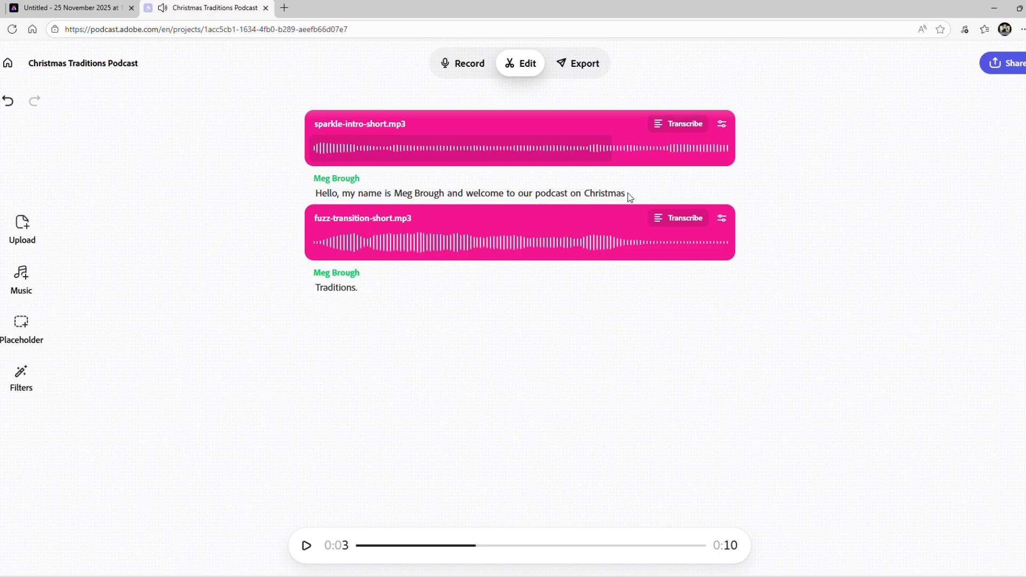
- Move the Fuzz transition clip below the word "Traditions." so it follows the whole greeting
left_click_drag(584, 193, 627, 197)
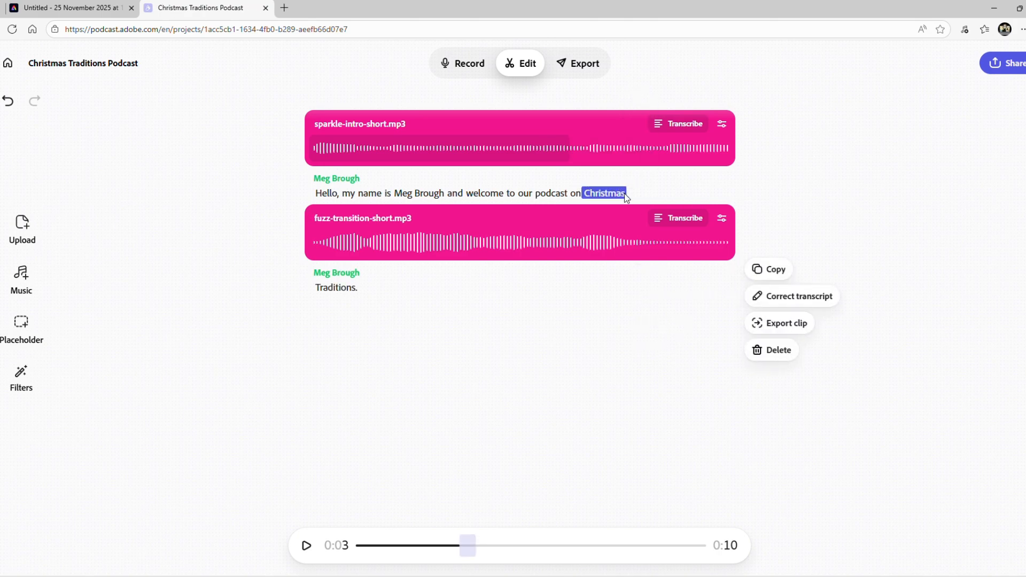
left_click_drag(317, 288, 362, 295)
mouse_move(315, 217)
left_click_drag(314, 217, 357, 286)
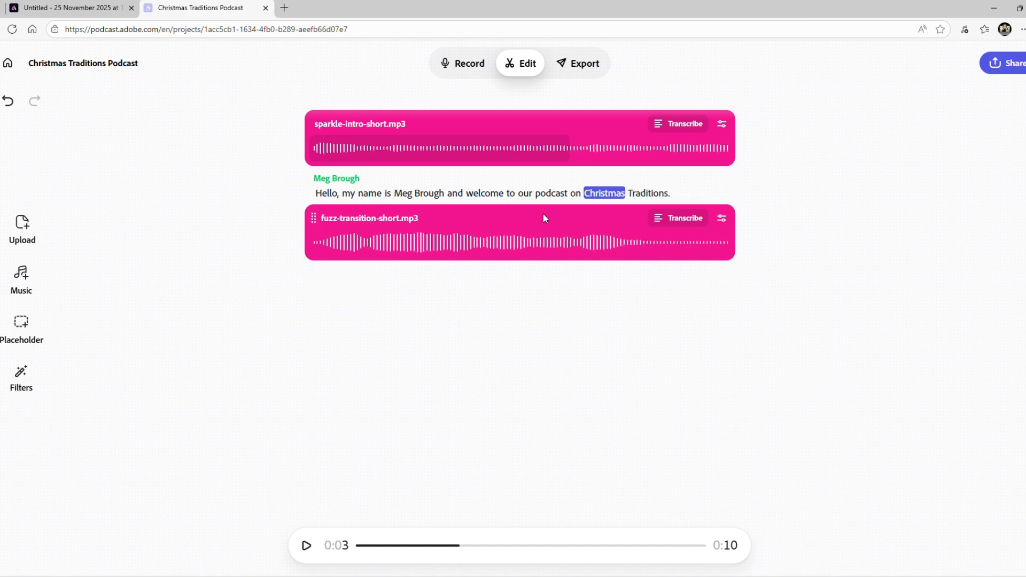
- Check the fade, background and delete options of the Fuzz transition clip and close them without changes
left_click(675, 193)
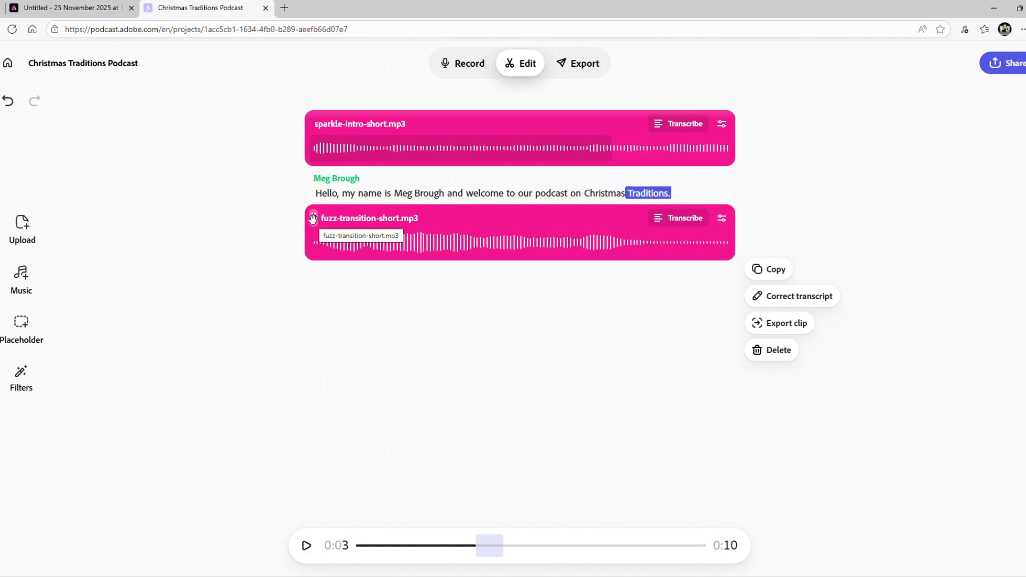
left_click(721, 218)
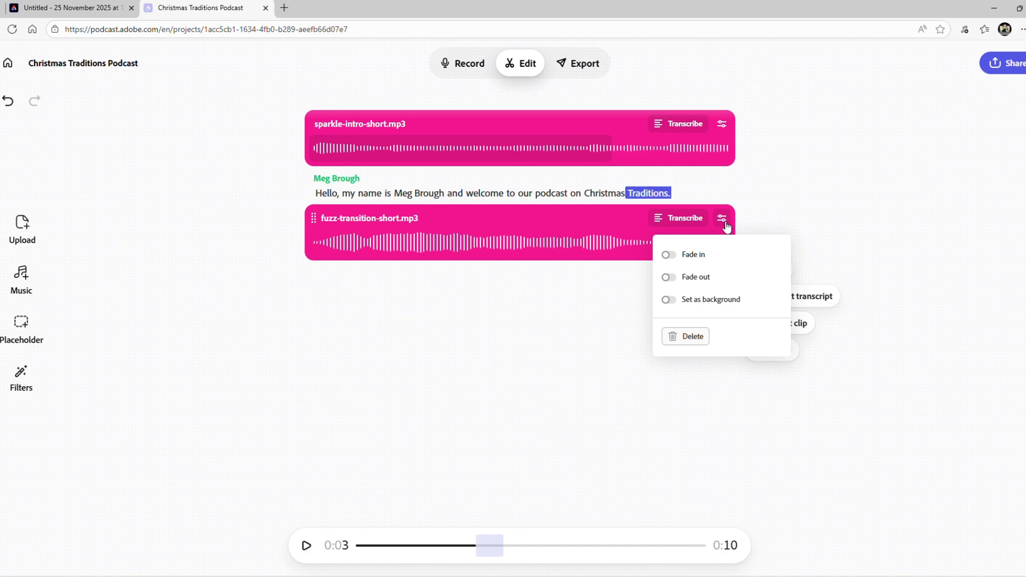
left_click(829, 224)
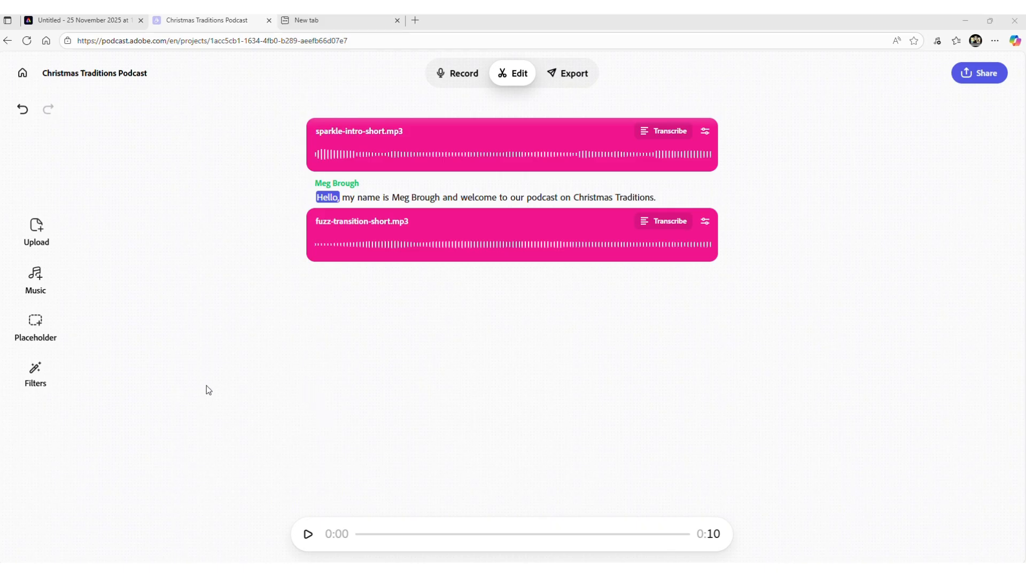
- Slightly lower the Background level and raise the Speech level of the Enhance filter
left_click(33, 388)
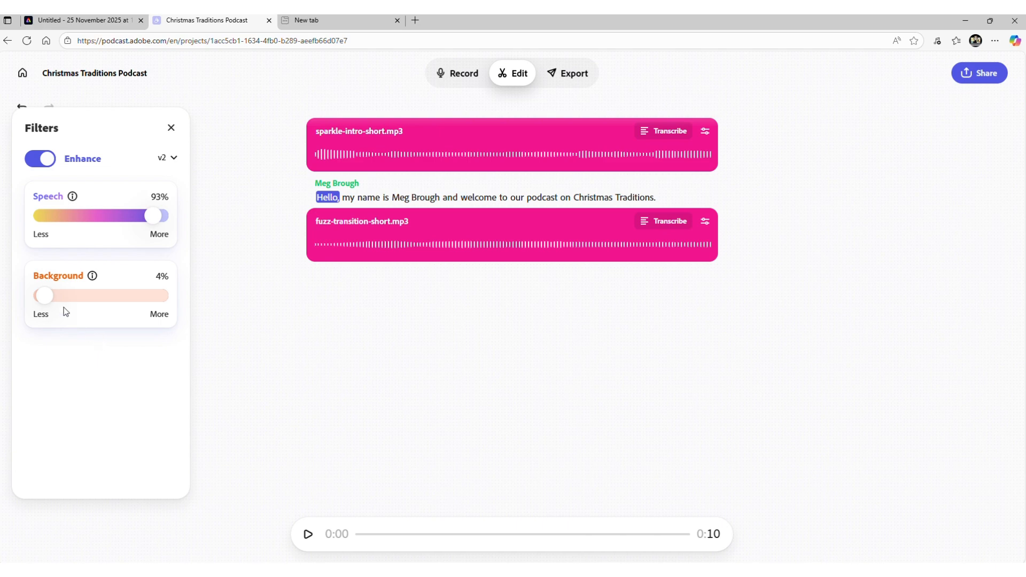
left_click_drag(44, 295, 40, 295)
left_click_drag(154, 214, 160, 216)
left_click(171, 129)
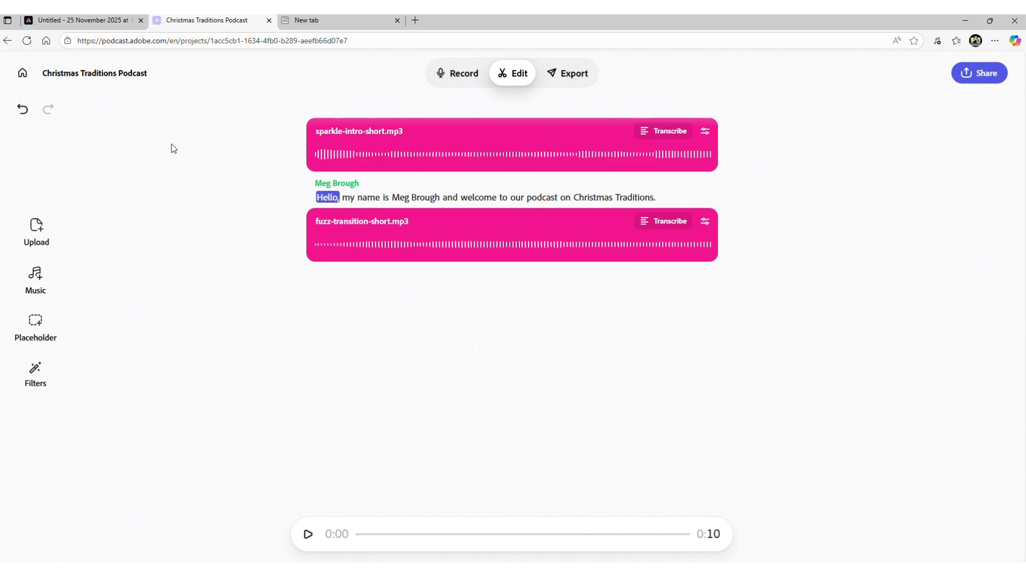
- Add a placeholder between the sparkle intro and the spoken greeting, and describe it as "Music Soundtrack"
left_click(34, 326)
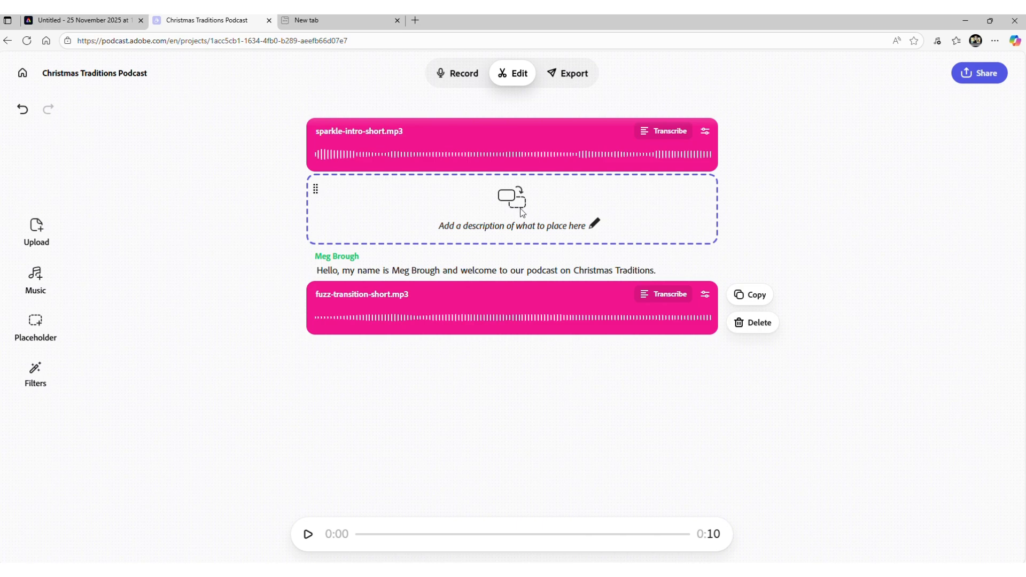
left_click(514, 225)
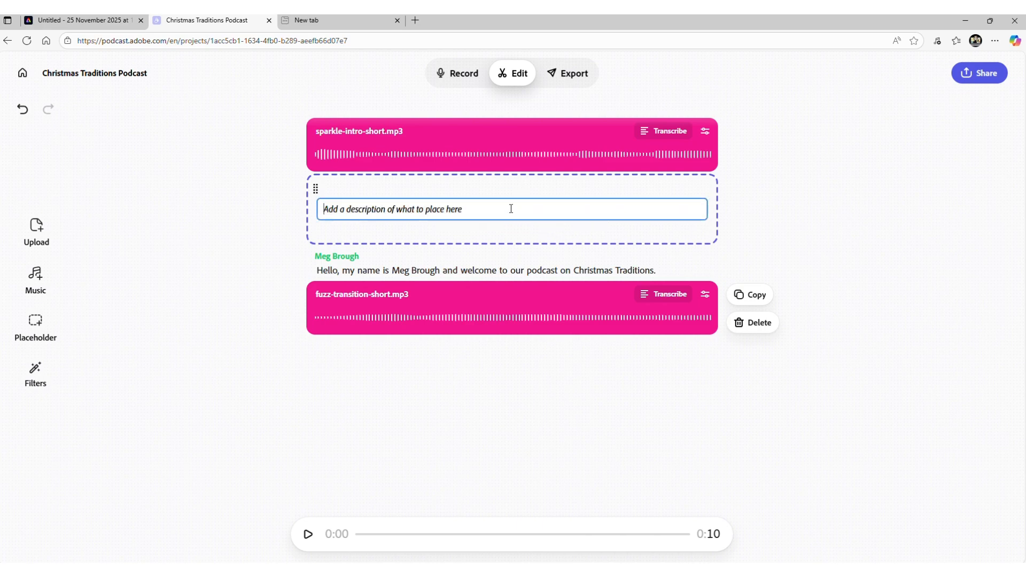
type("Music Soun")
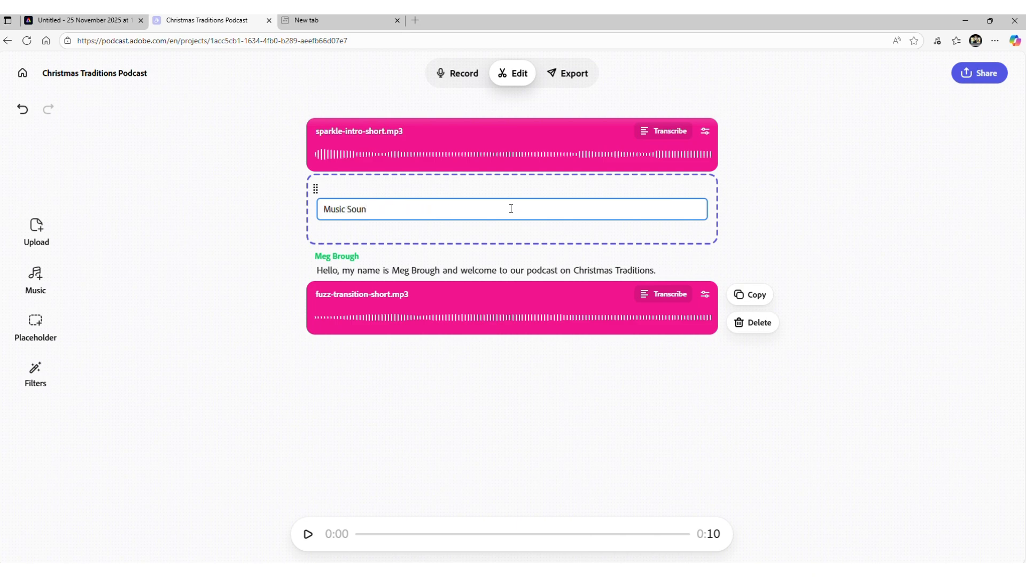
type("dtrack")
left_click(777, 192)
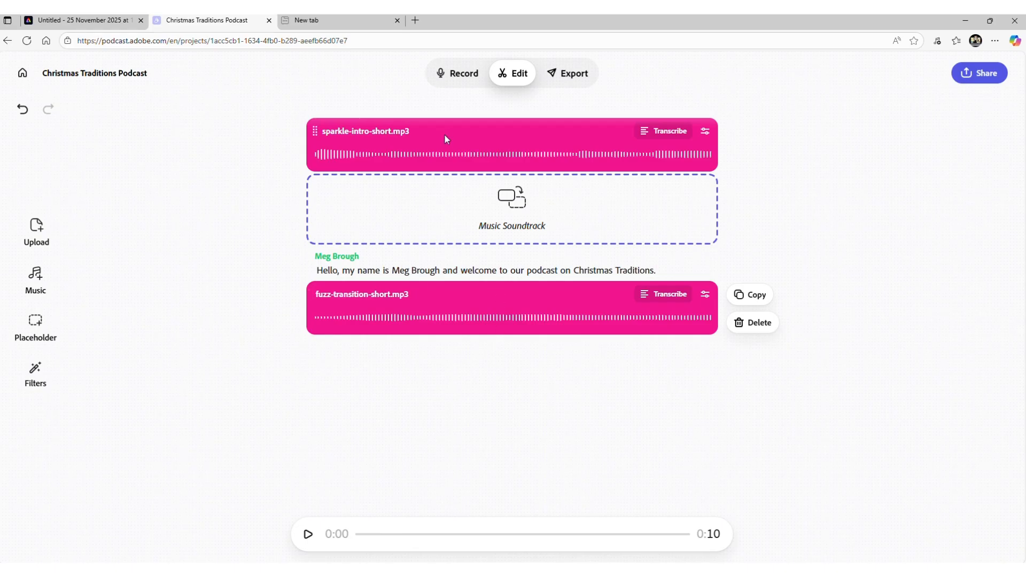
- Open the project's export options and check the available audio formats without changing the selection
left_click(583, 75)
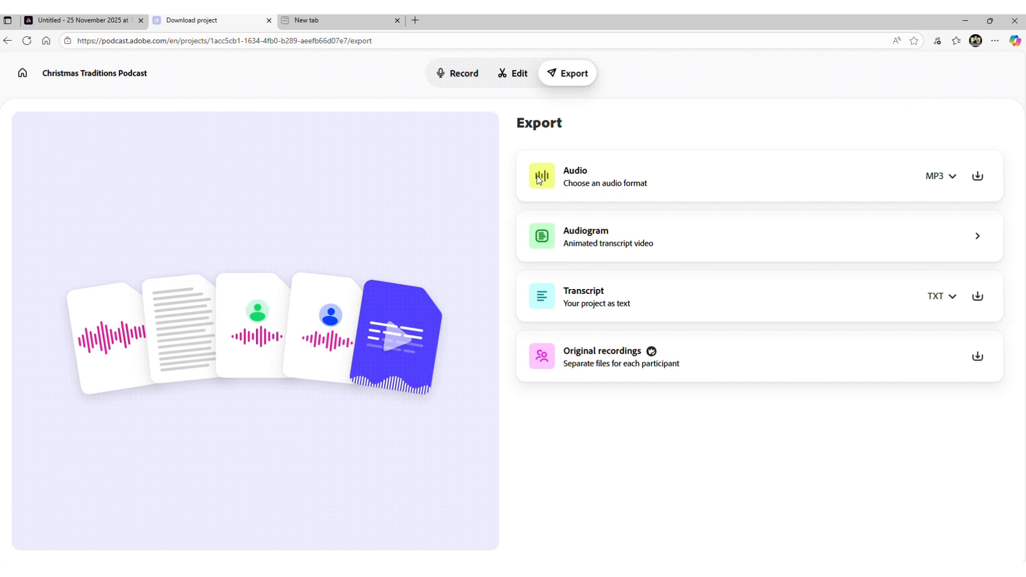
left_click(948, 180)
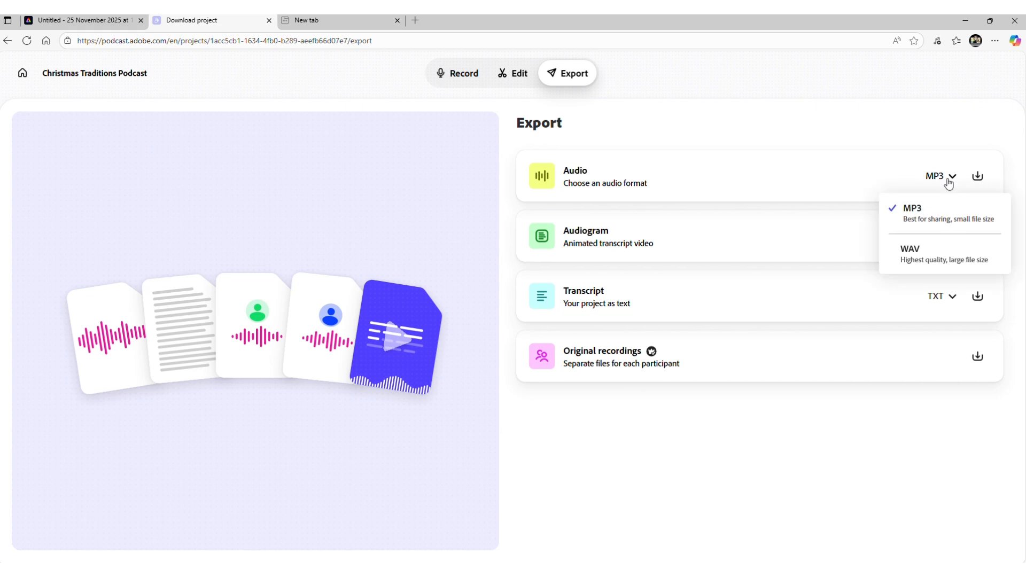
left_click(884, 129)
- Set up an audiogram export, checking the size options but keeping Landscape, and apply the Retro theme
left_click(615, 236)
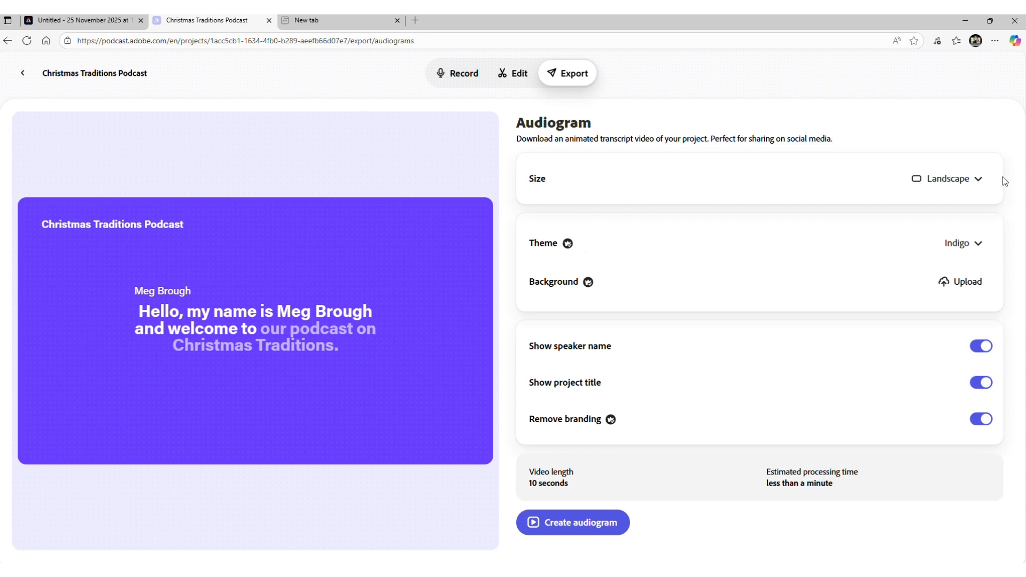
left_click(968, 180)
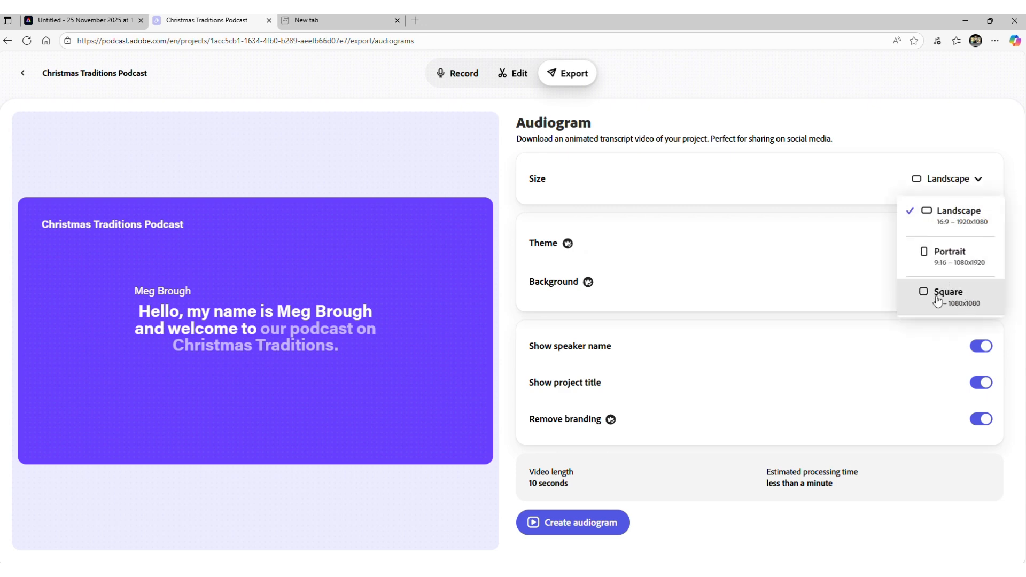
left_click(933, 134)
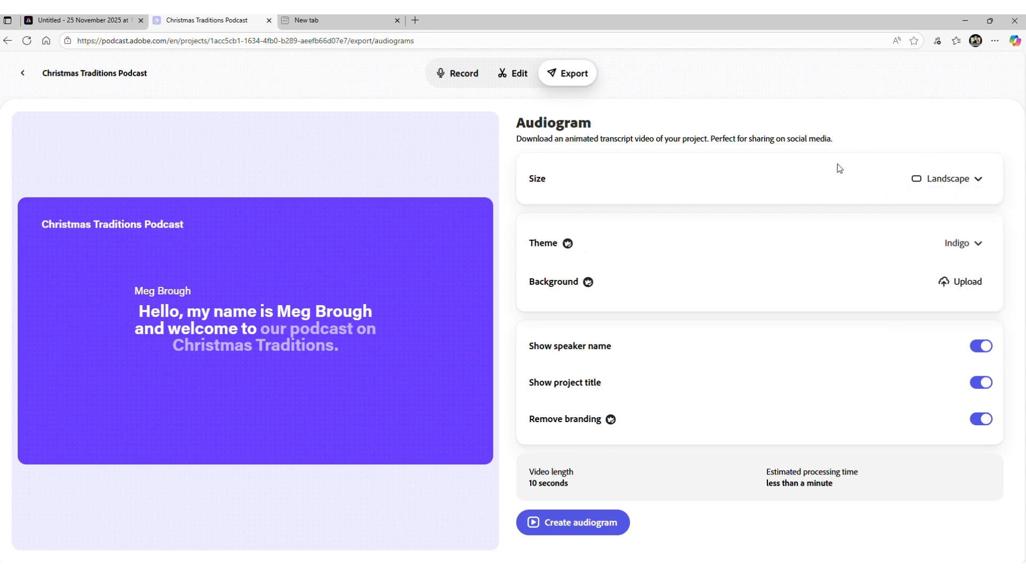
left_click(962, 243)
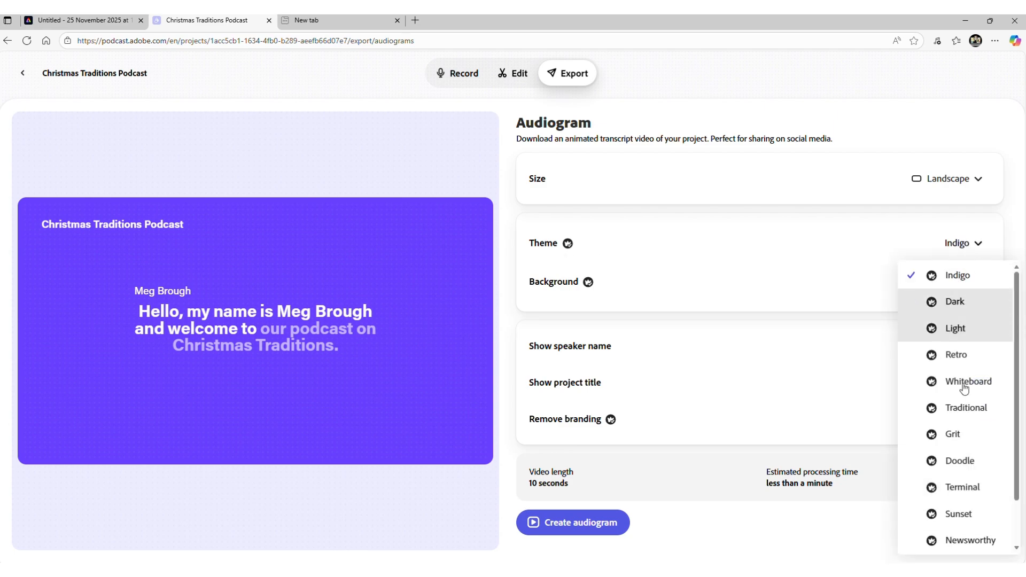
left_click(959, 356)
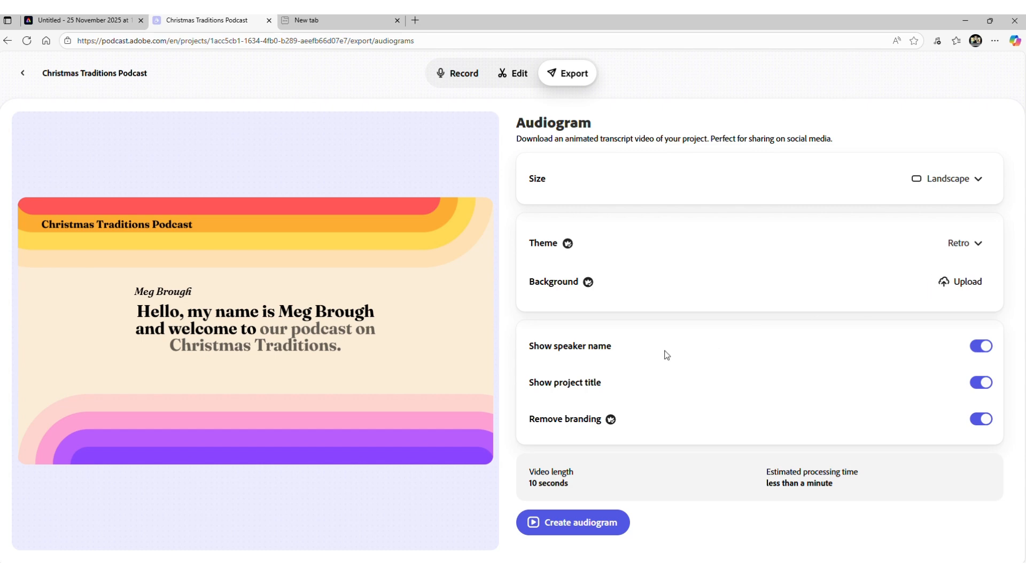
- Hide the speaker name on the audiogram, and switch the project title and Remove branding options off and back on
left_click(990, 346)
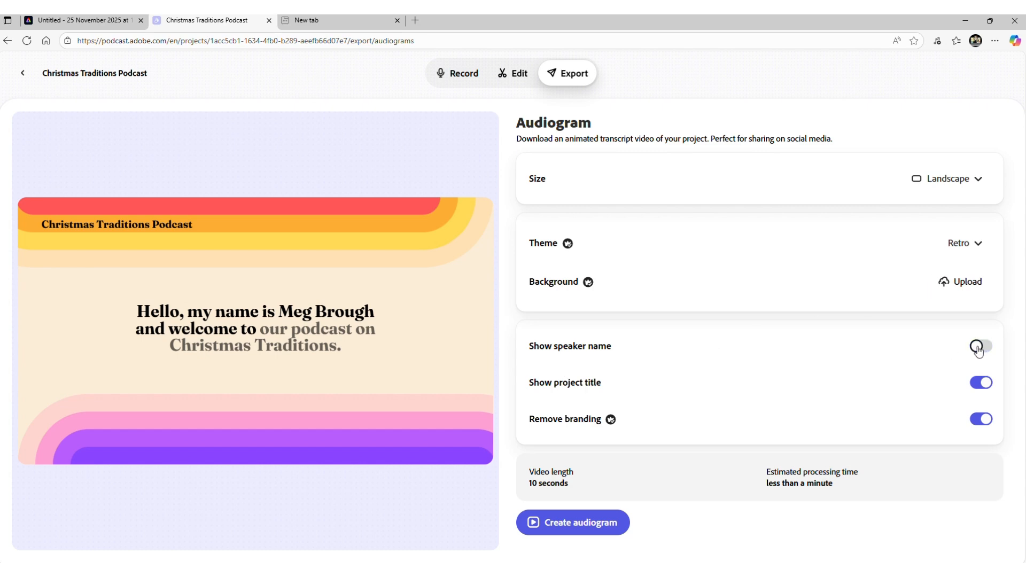
left_click(981, 384)
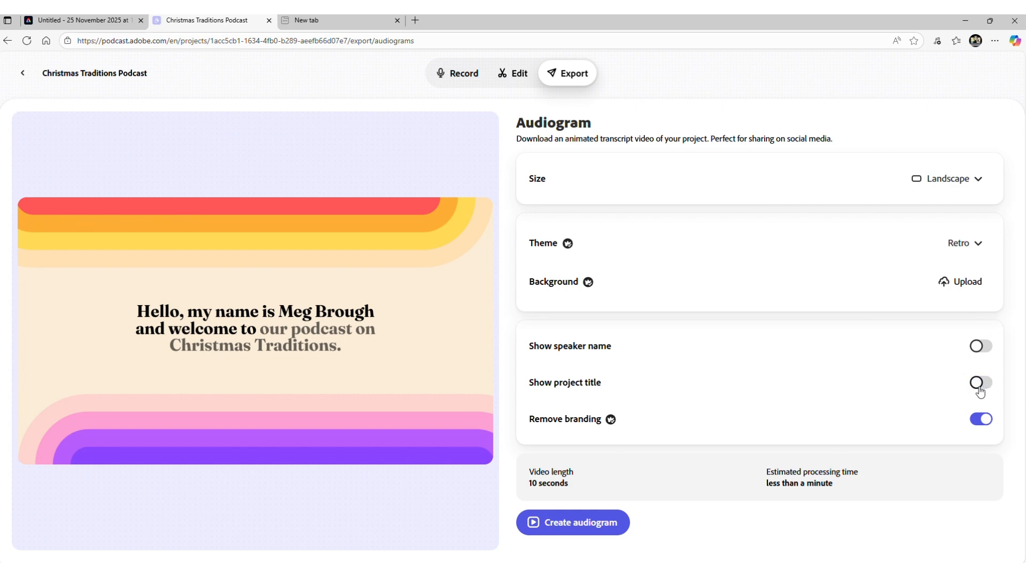
left_click(981, 384)
left_click(978, 421)
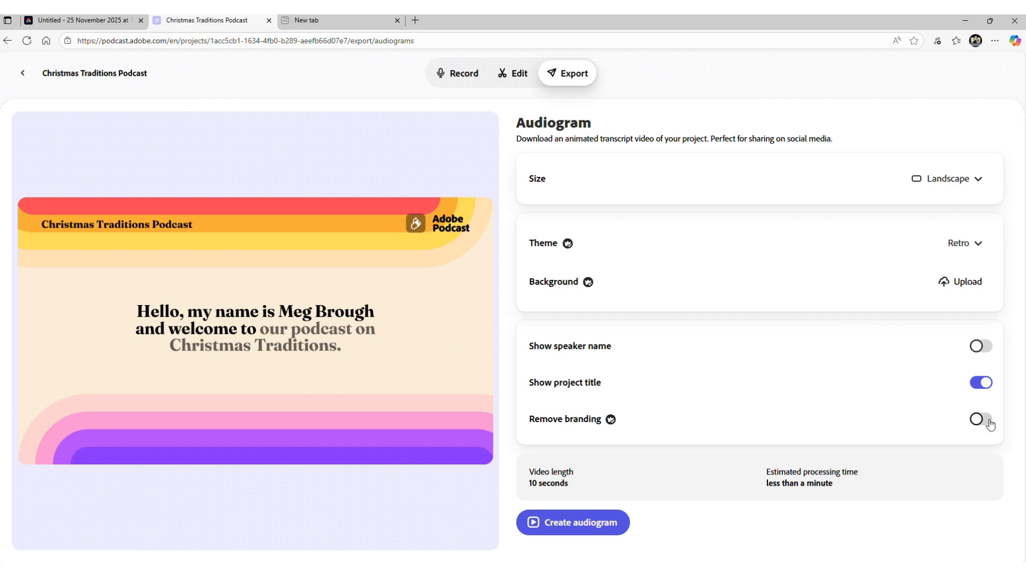
left_click(990, 424)
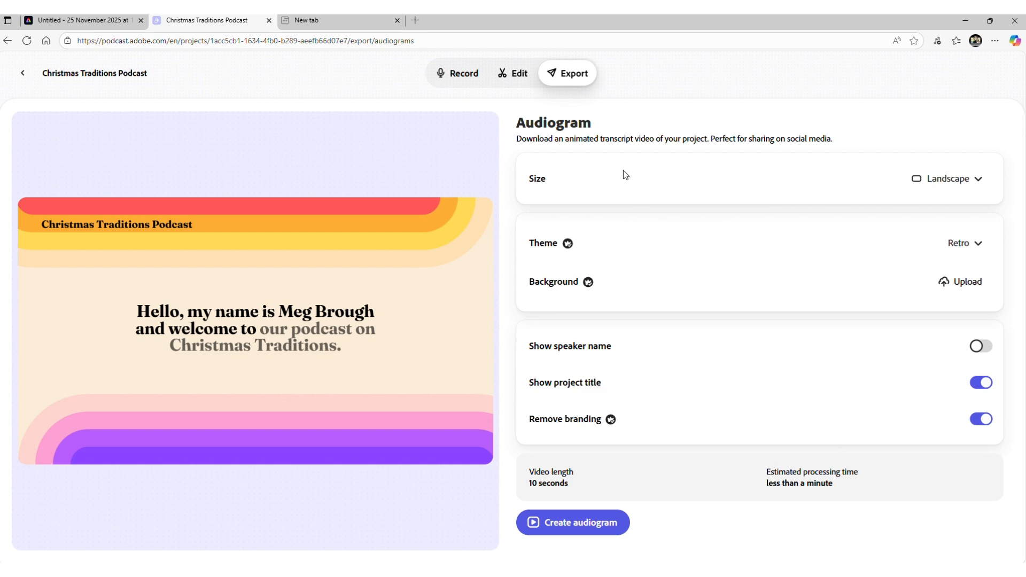
- Return to the main export options and download the original recordings as separate files for each participant
left_click(569, 76)
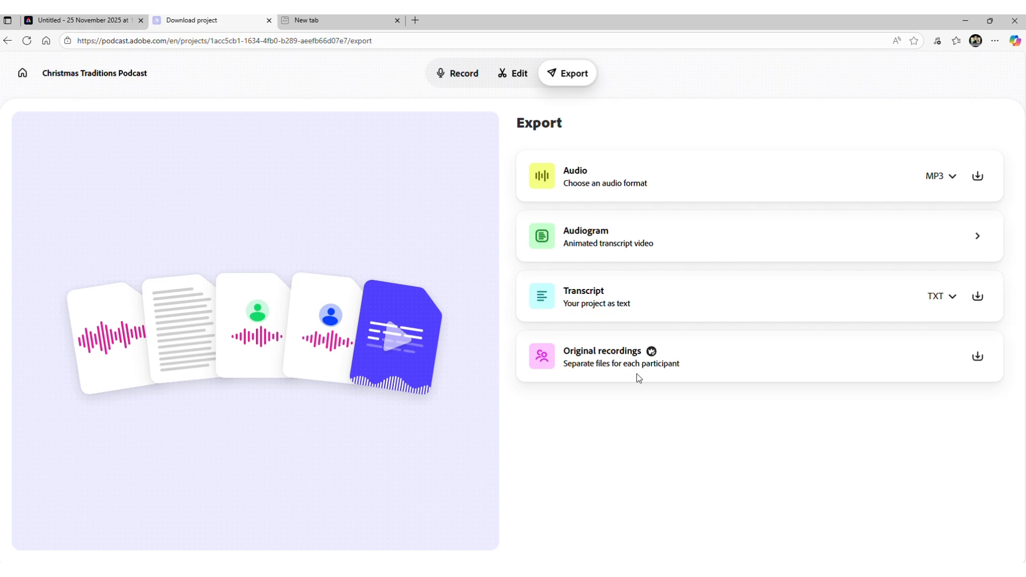
left_click(978, 356)
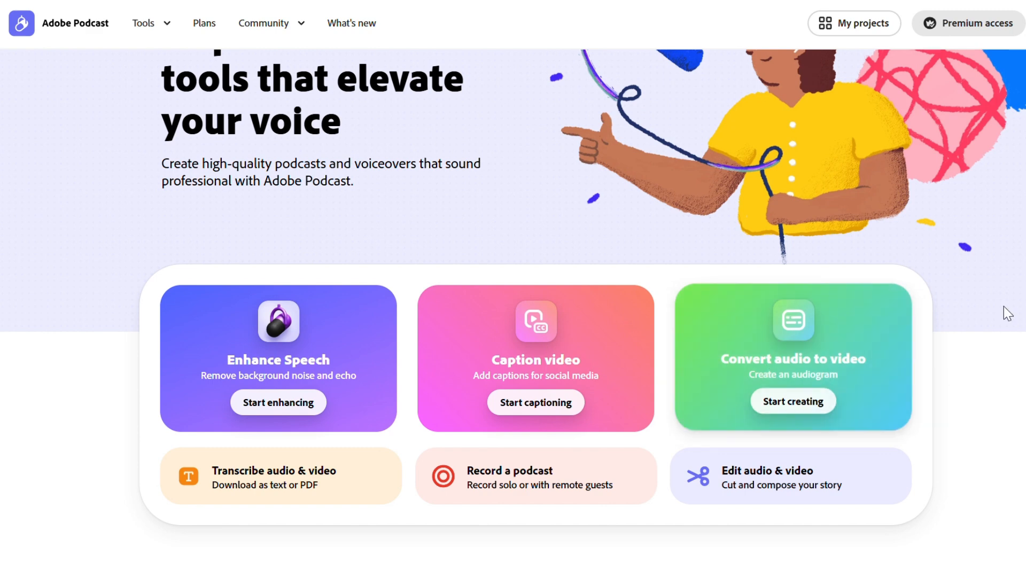
- Open the My projects page and look through the audio templates and the podcast cover art templates
left_click(860, 28)
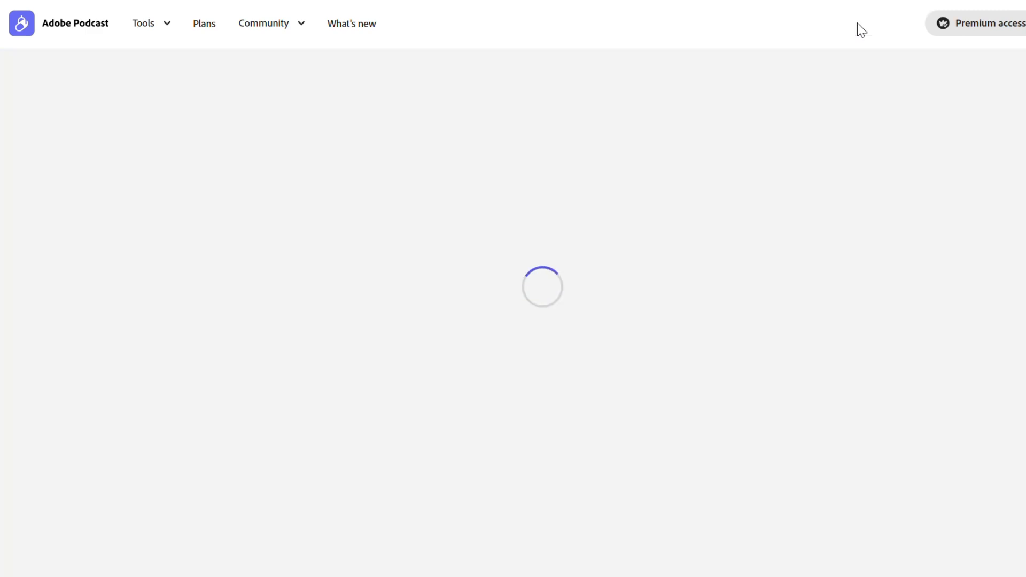
scroll(941, 267, "down", 10)
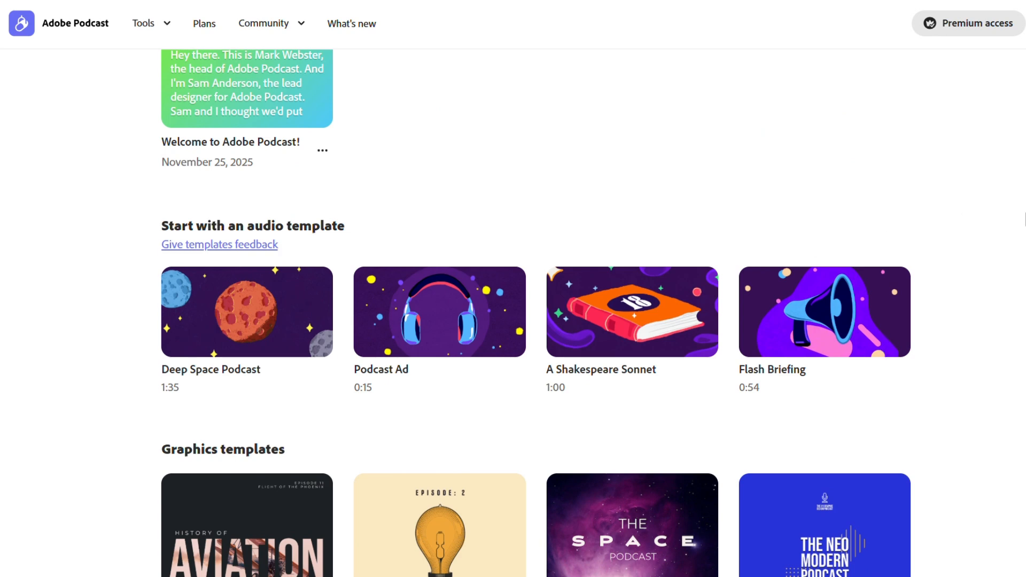
scroll(536, 313, "down", 2)
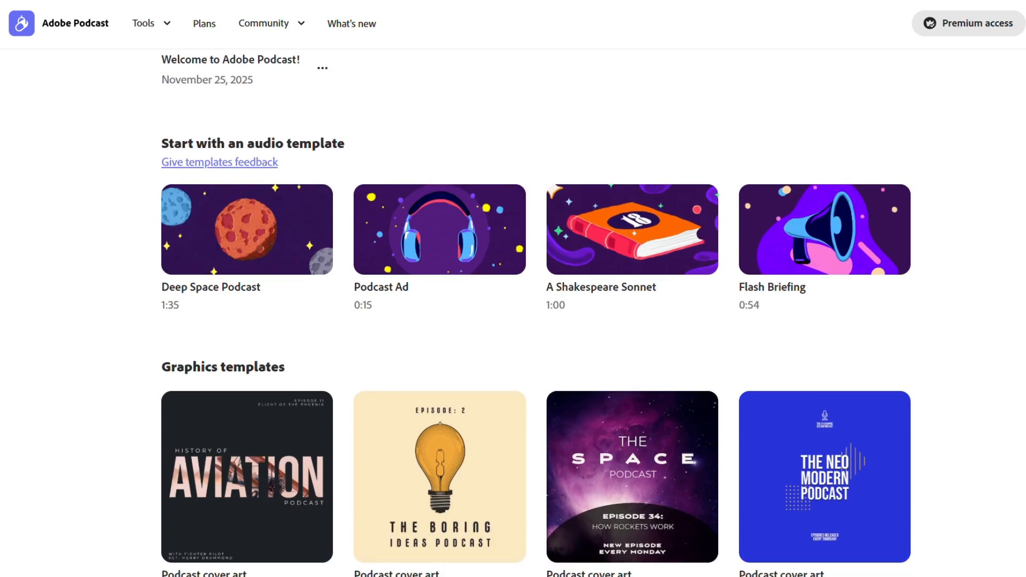
scroll(513, 312, "down", 5)
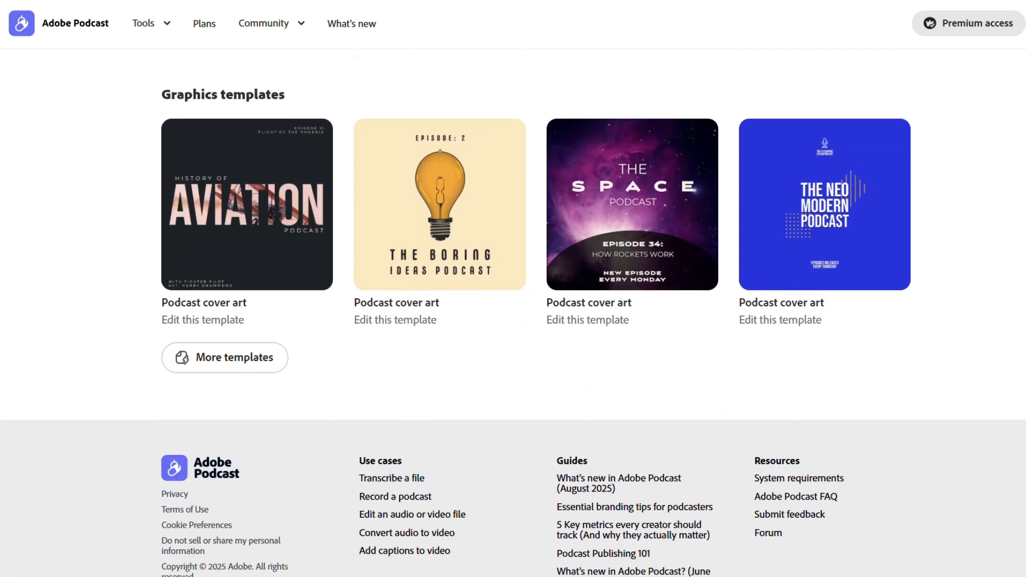